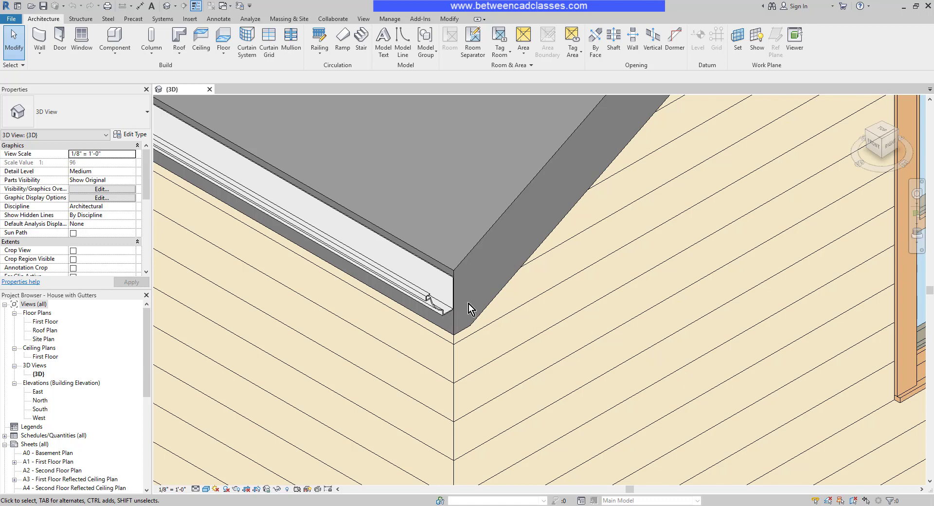
Step: Create a new family from the English-Imperial 'Generic Model face based.rft' template
scroll(463, 305, "up", 3)
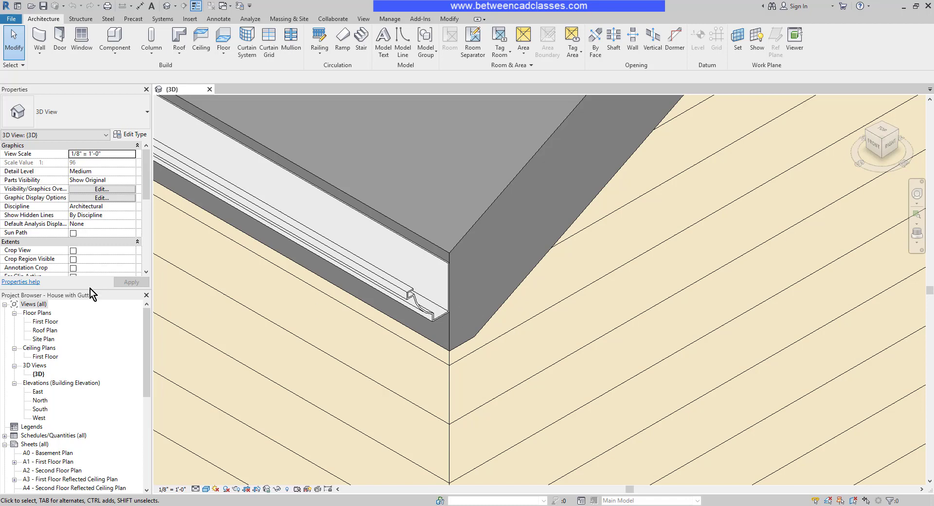
scroll(312, 292, "up", 2)
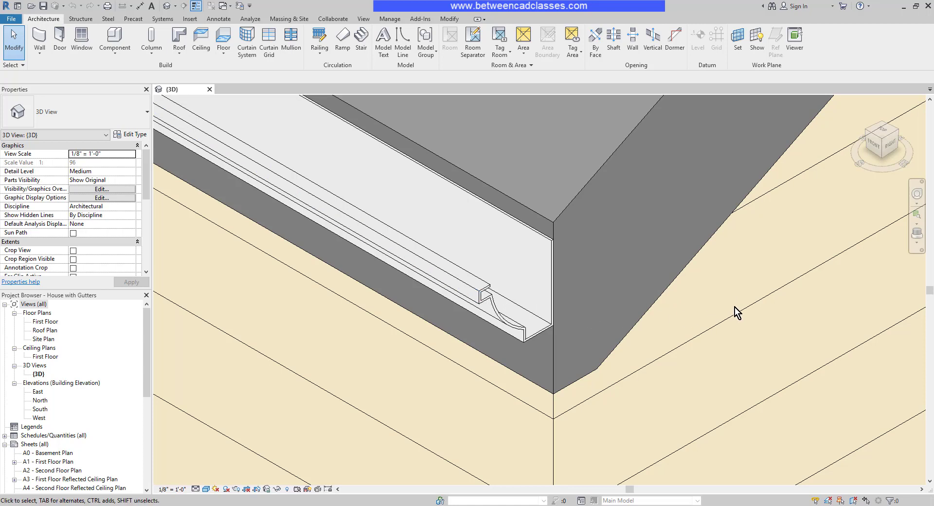
left_click(10, 19)
mouse_move(24, 57)
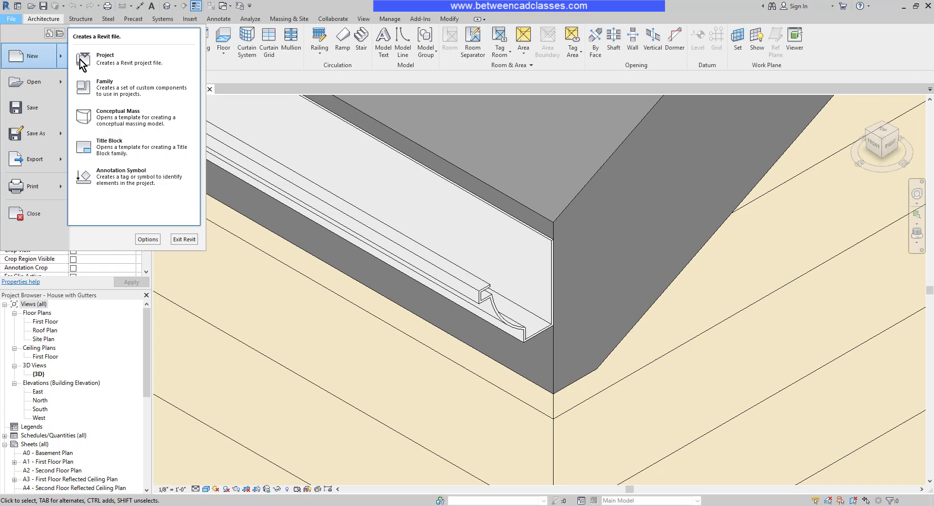
left_click(126, 94)
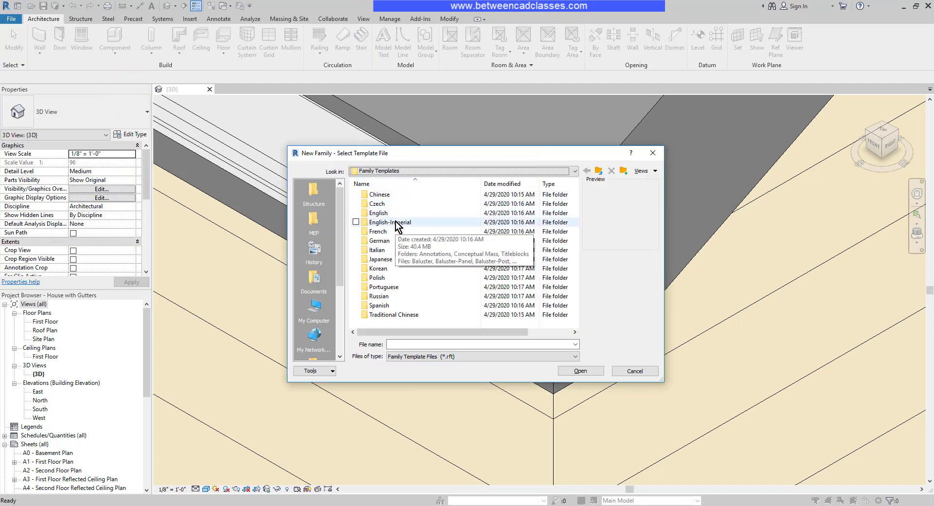
double_click(396, 222)
scroll(443, 229, "down", 7)
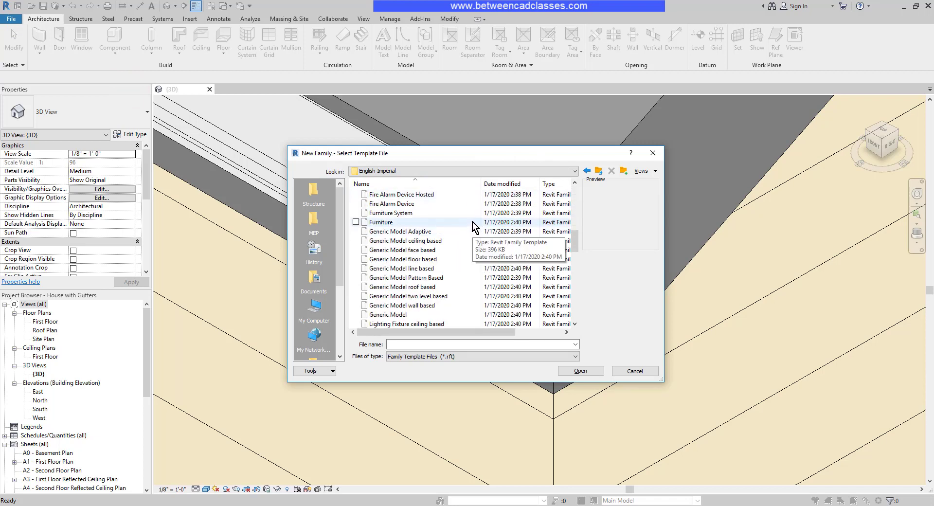
left_click(413, 250)
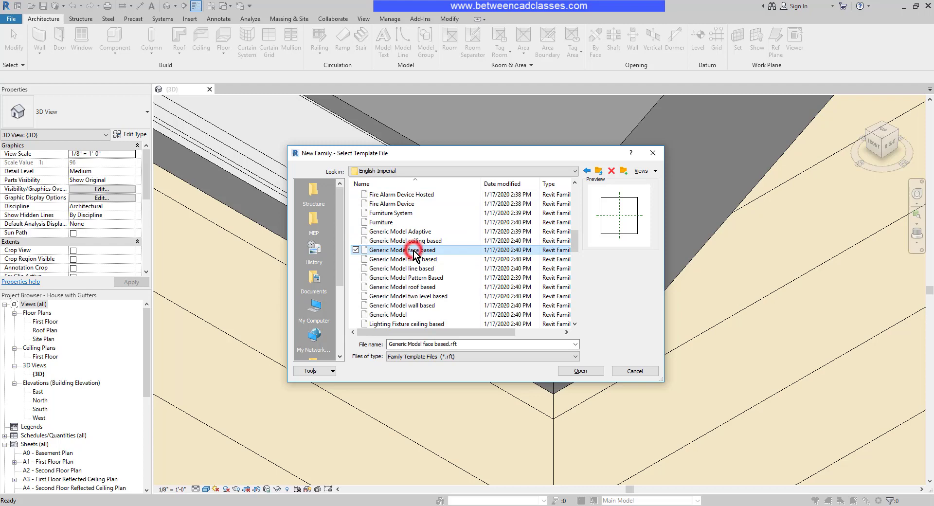
left_click(580, 371)
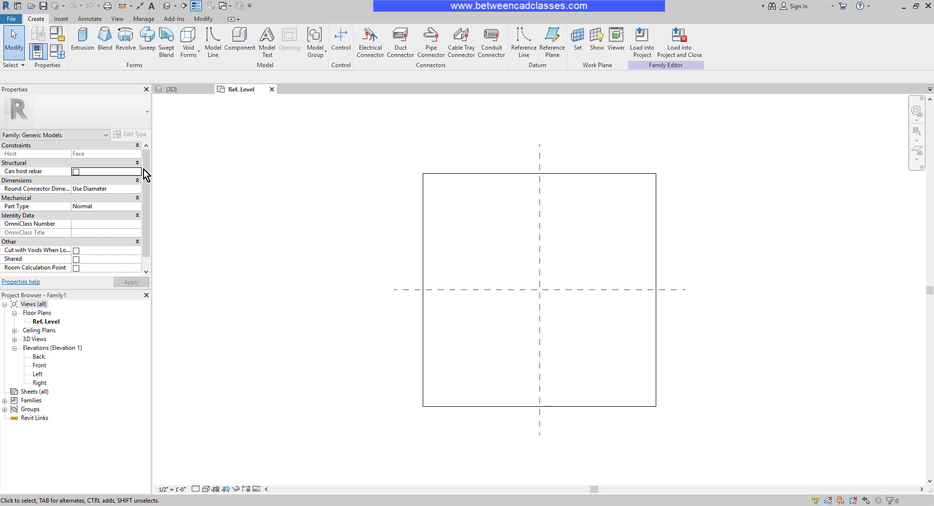
Step: Start an extrusion sketch and zoom in on the reference plane intersection
left_click(86, 53)
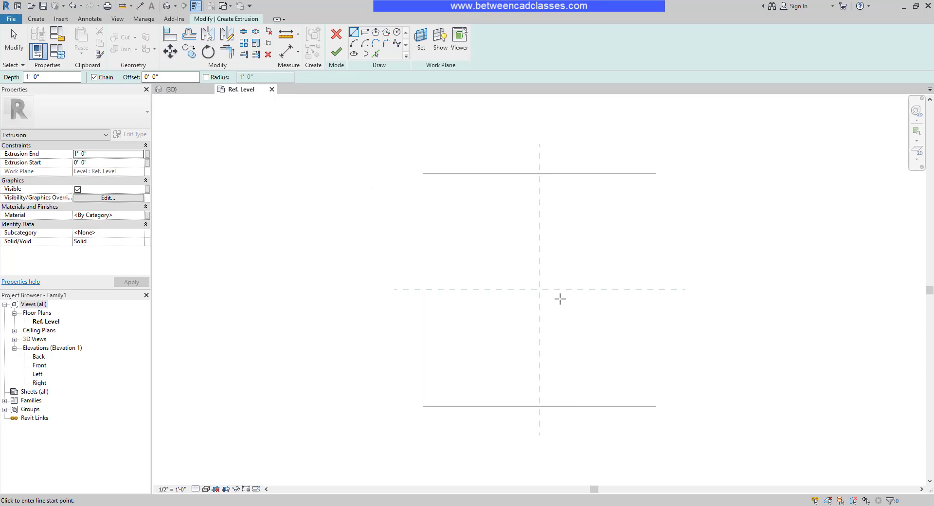
scroll(560, 300, "up", 4)
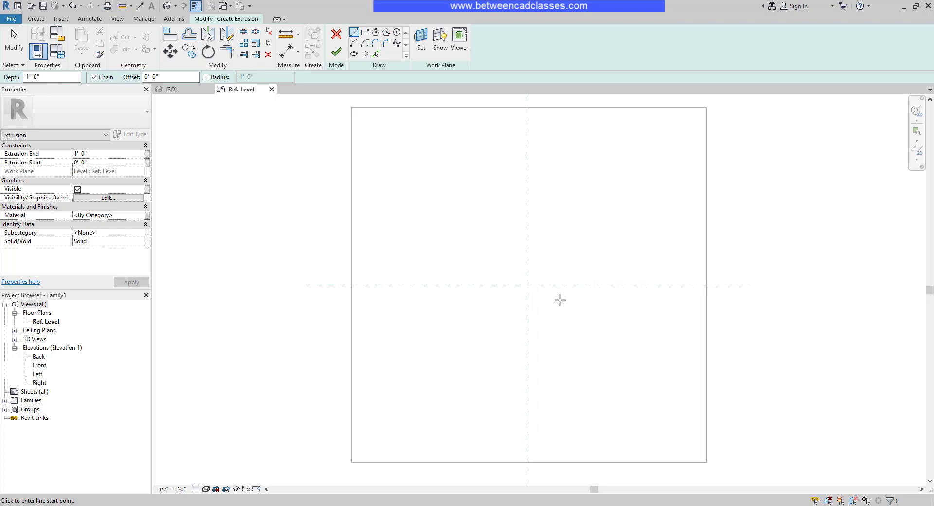
Step: Draw the 5" top edge, 4 1/2" right side, 2" bottom edge and a small upturned lip
left_click(525, 283)
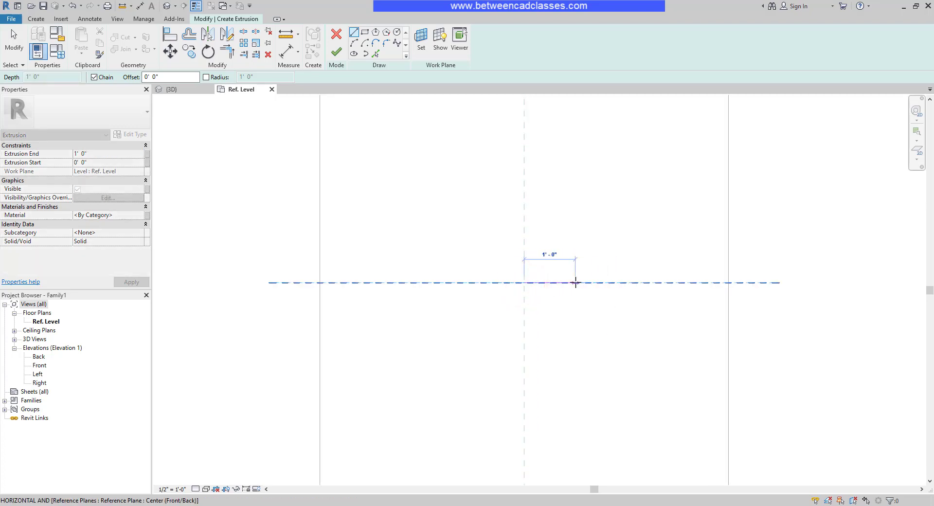
scroll(574, 283, "up", 5)
scroll(565, 283, "up", 3)
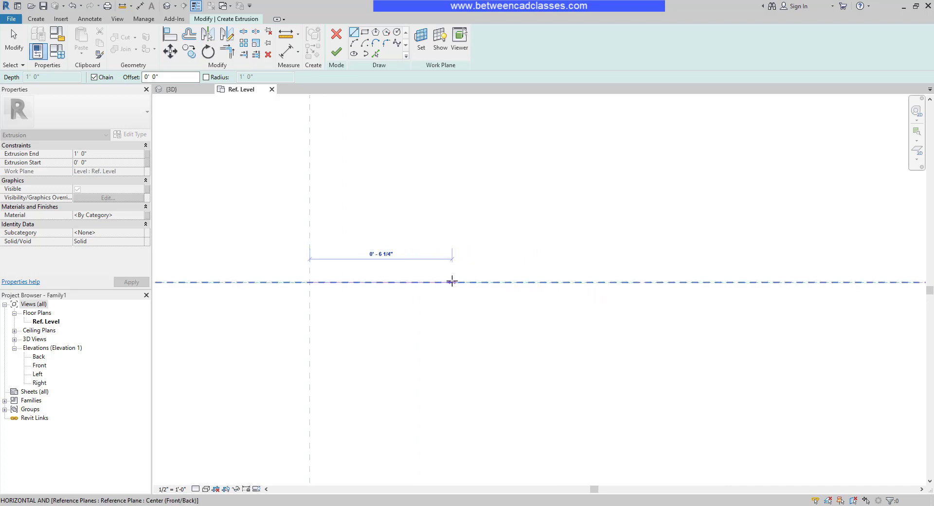
left_click(424, 282)
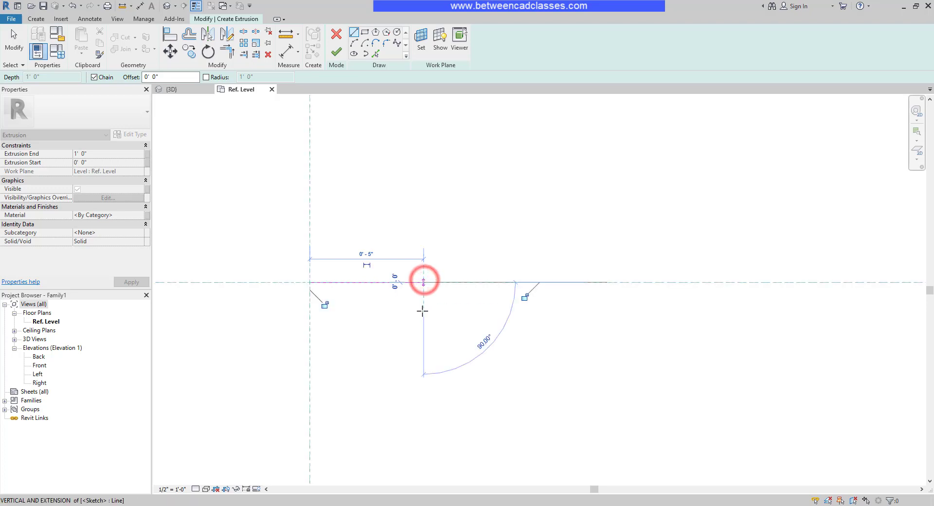
middle_click_drag(435, 324, 439, 280)
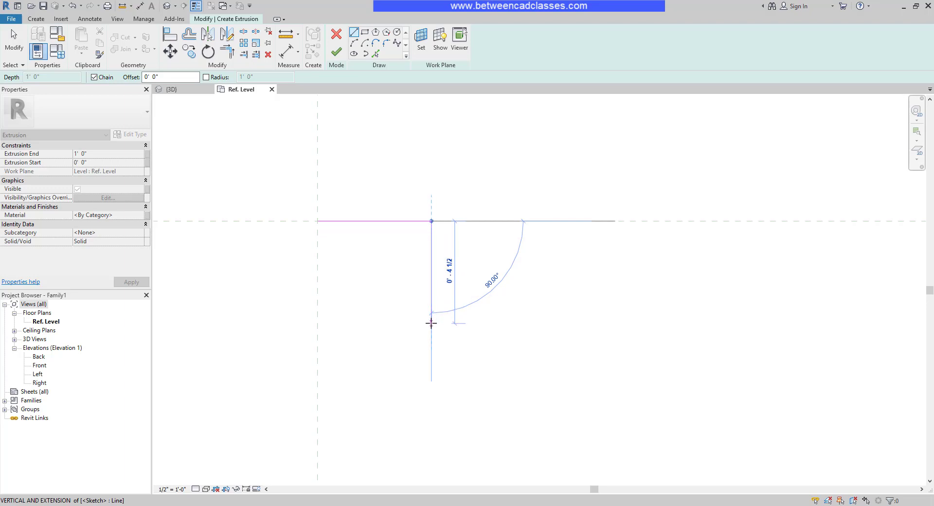
left_click(431, 323)
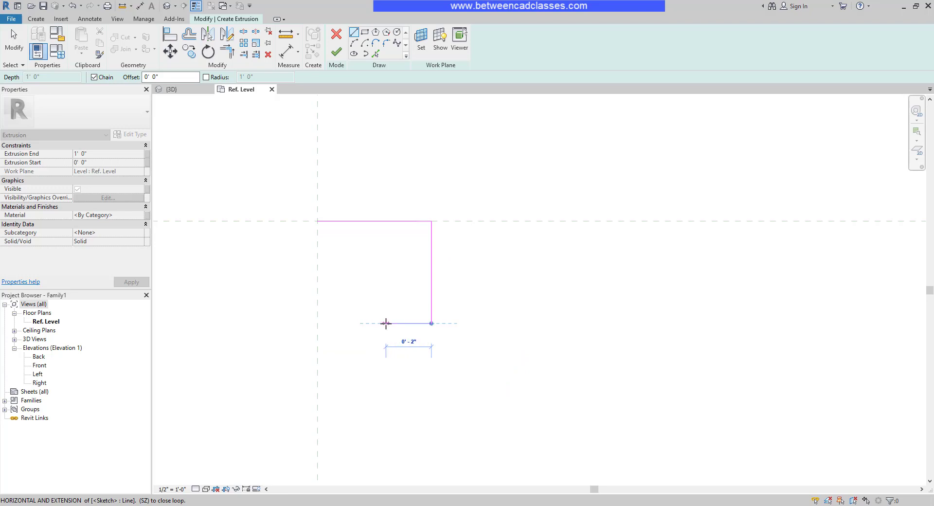
left_click(384, 323)
left_click(386, 323)
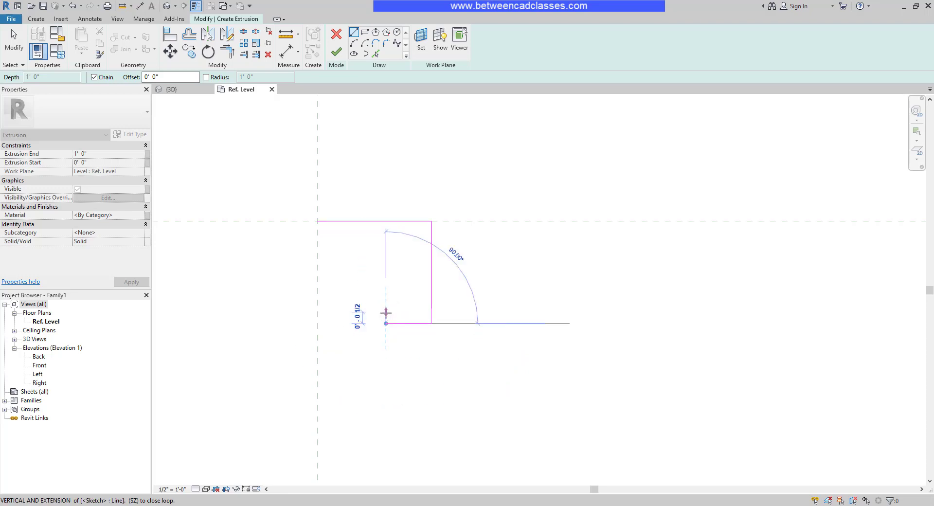
left_click(386, 306)
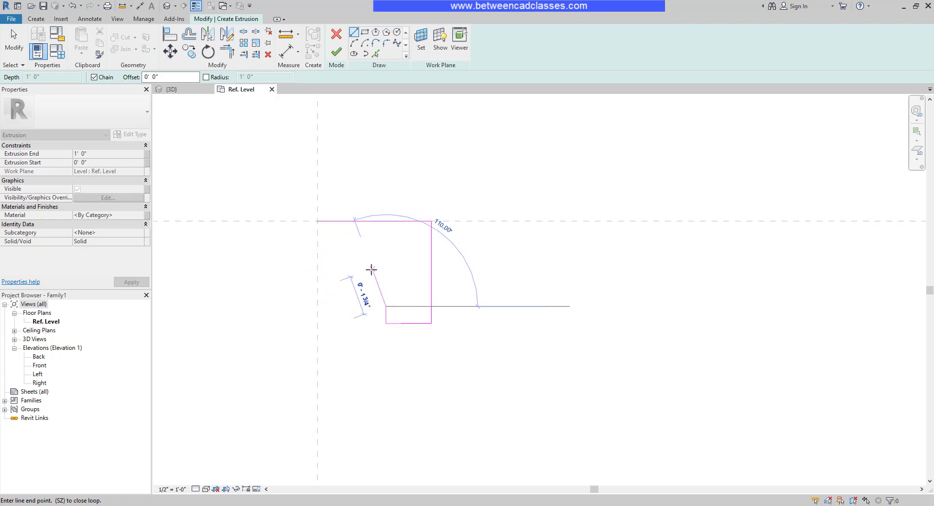
key("Escape")
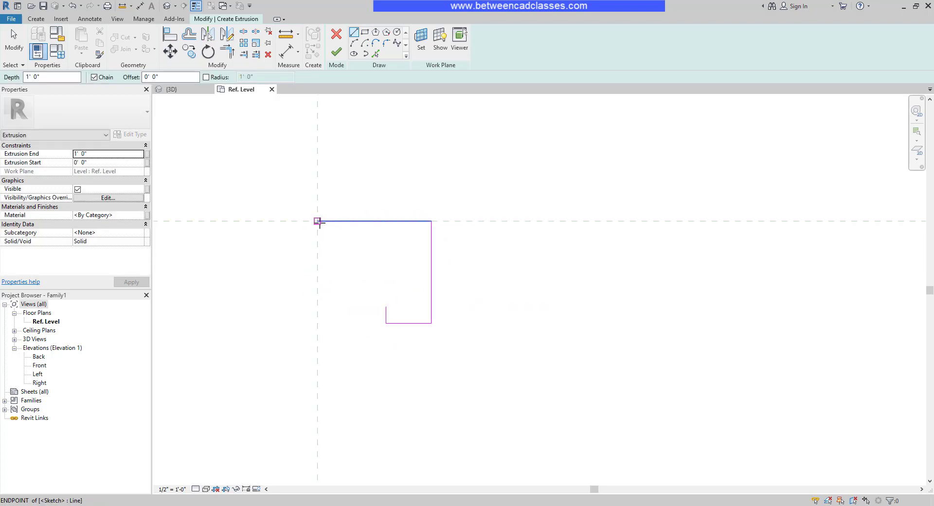
Step: Draw the short top-left step: a segment down from the corner, then inward
left_click(319, 222)
left_click(320, 238)
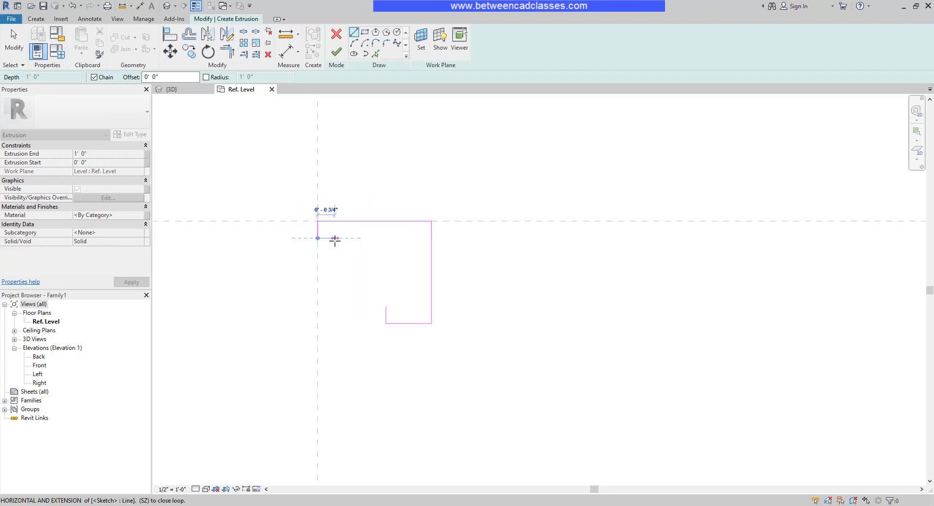
left_click(335, 239)
key("Escape")
key("Escape")
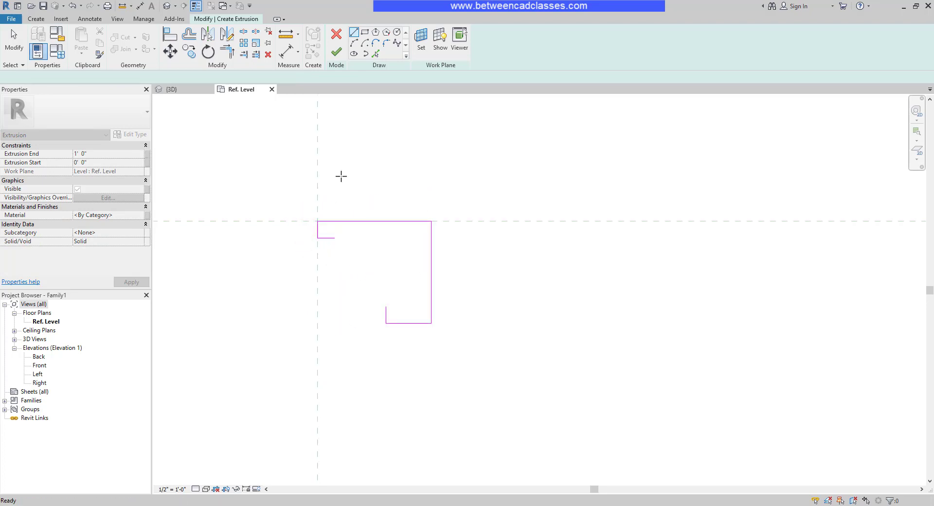
Step: Draw a start-end-radius arc joining the top step's end to the bottom lip
left_click(354, 44)
left_click(335, 238)
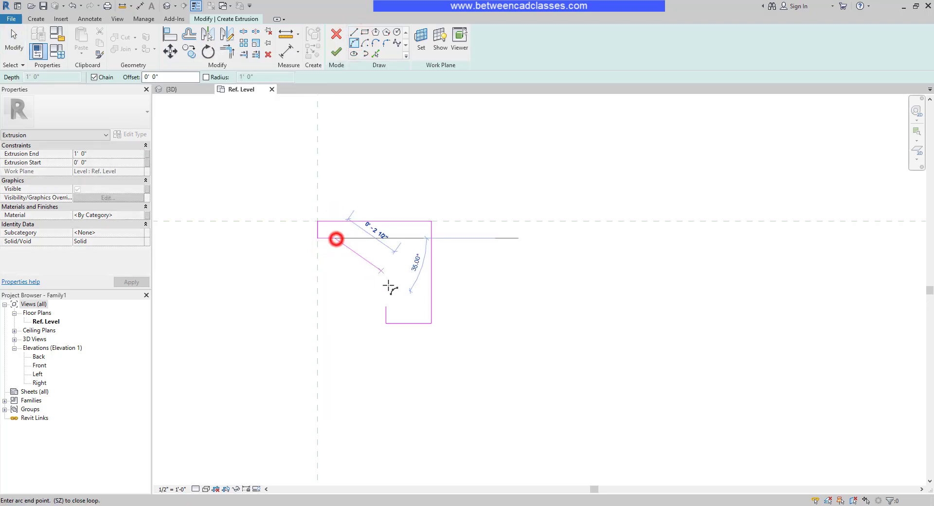
left_click(386, 306)
left_click(360, 291)
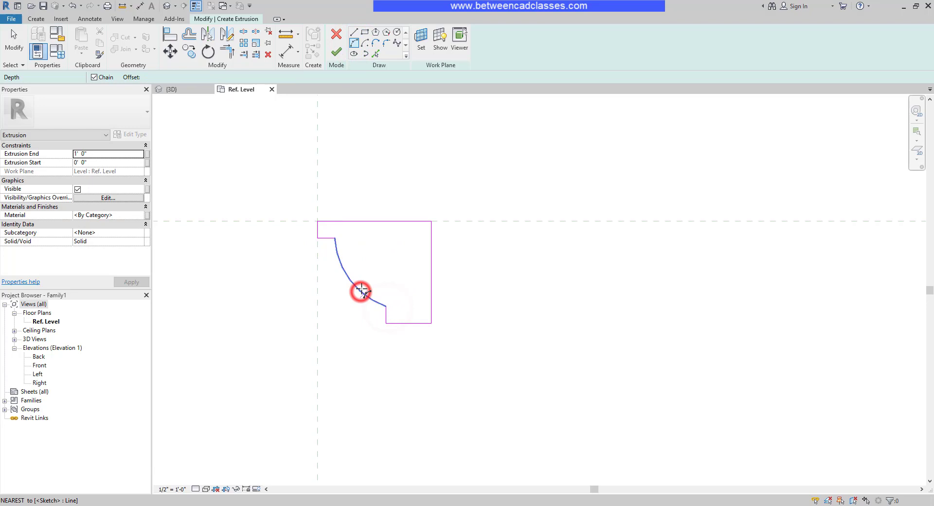
key("Escape")
key("Escape")
Step: Set the arc radius to 0' 4 15/32" and finish the sketch as a solid extrusion
left_click(355, 283)
left_click(376, 240)
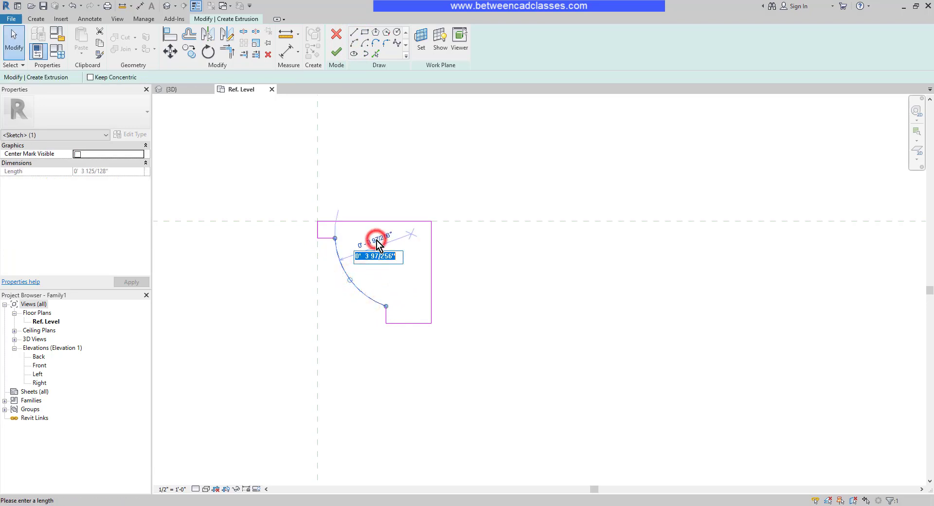
type("0 ")
type("4 15/")
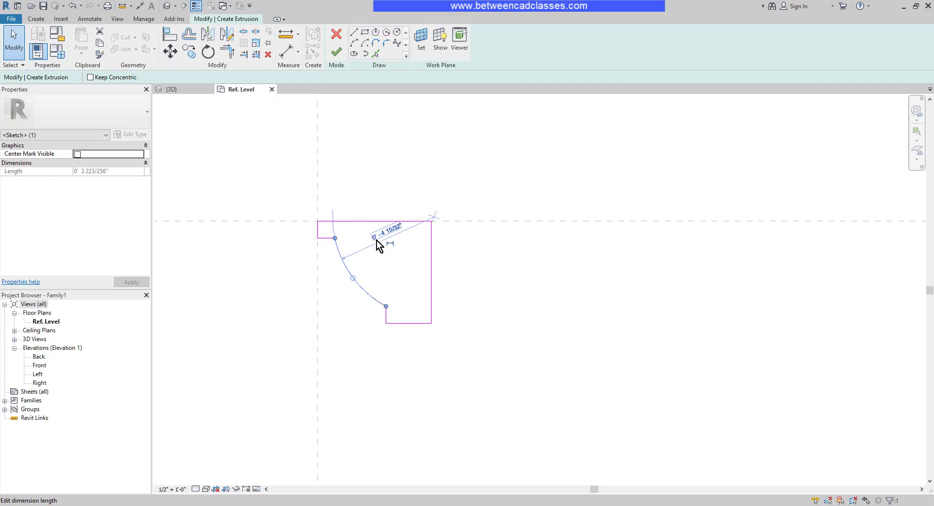
key("Return")
left_click(482, 246)
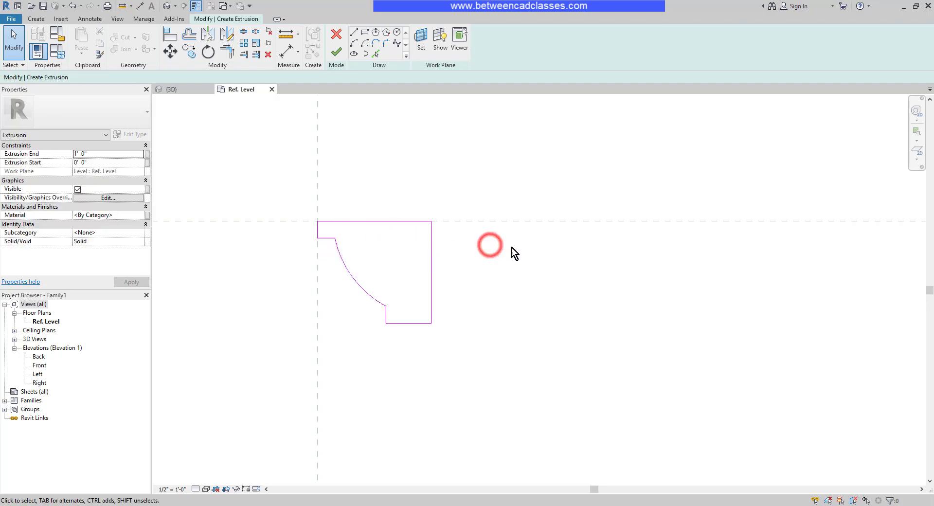
left_click(338, 53)
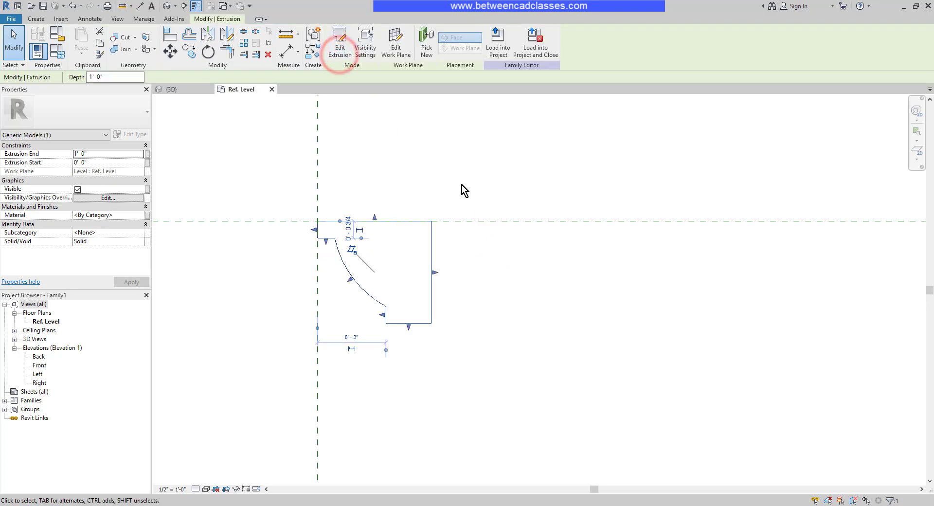
Step: In the 3D view, set the extrusion's Extrusion End to 0' 0 1/4"
left_click(167, 6)
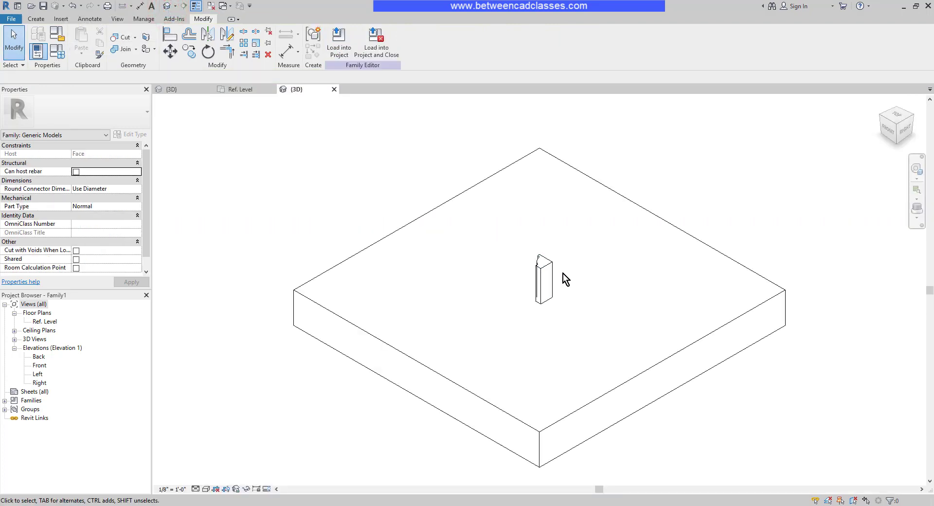
scroll(577, 280, "up", 5)
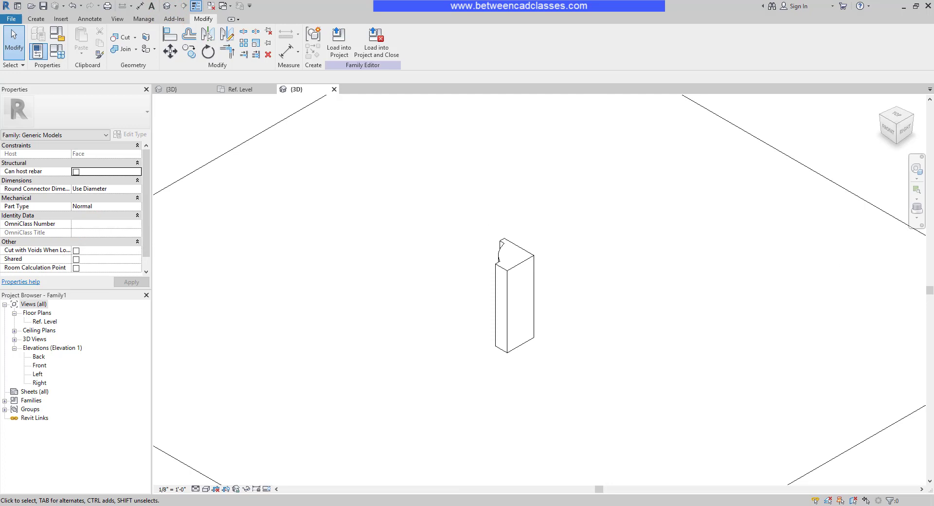
left_click(504, 271)
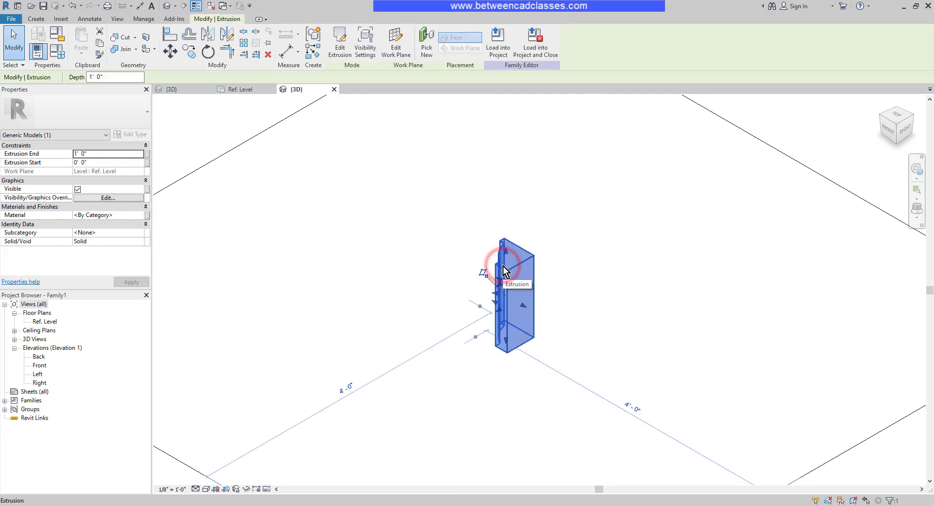
left_click(95, 153)
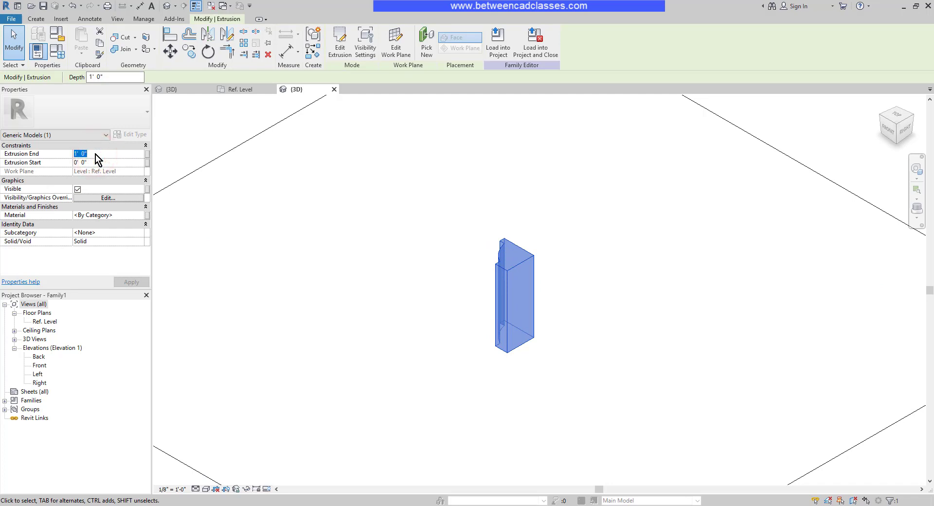
type("0 0 1/4")
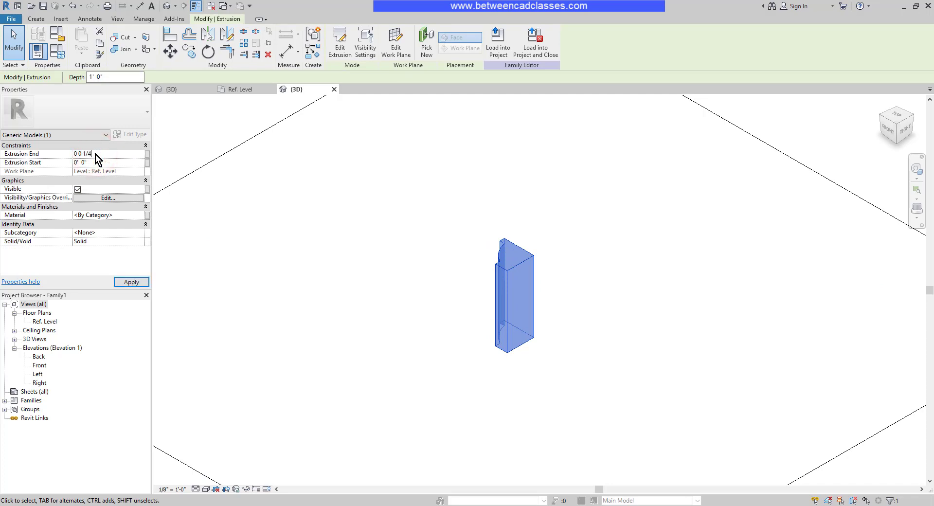
key("Return")
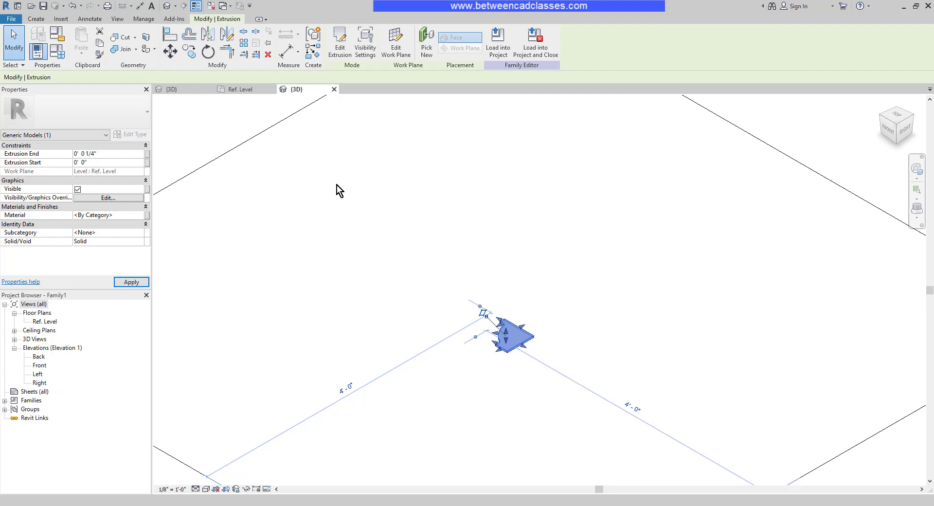
left_click(813, 138)
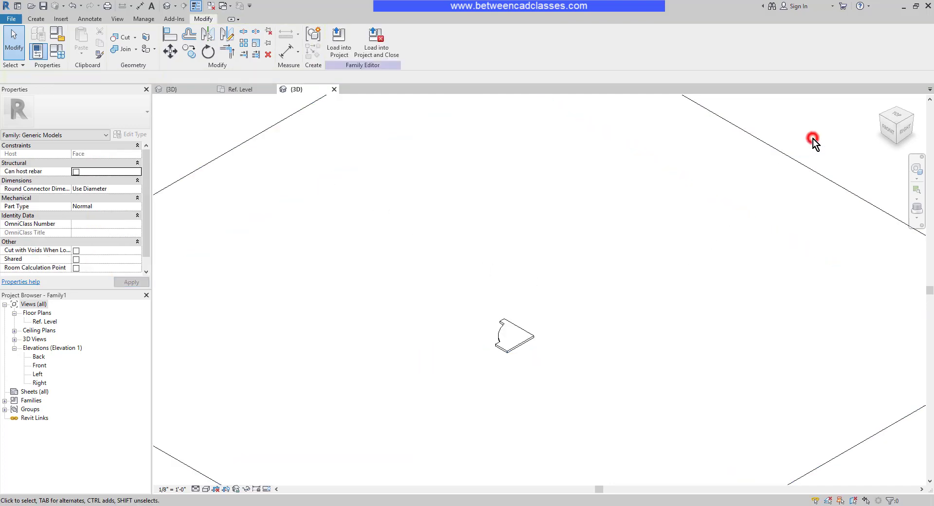
Step: Switch the 3D view to Shaded, close the Ref. Level plan, and open the extrusion's Material Browser
left_click(205, 489)
left_click(225, 458)
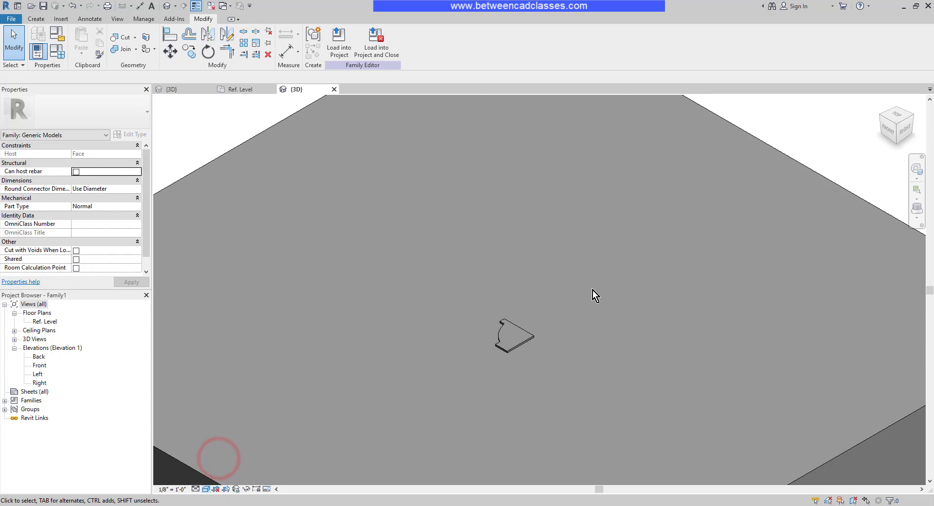
left_click(527, 340)
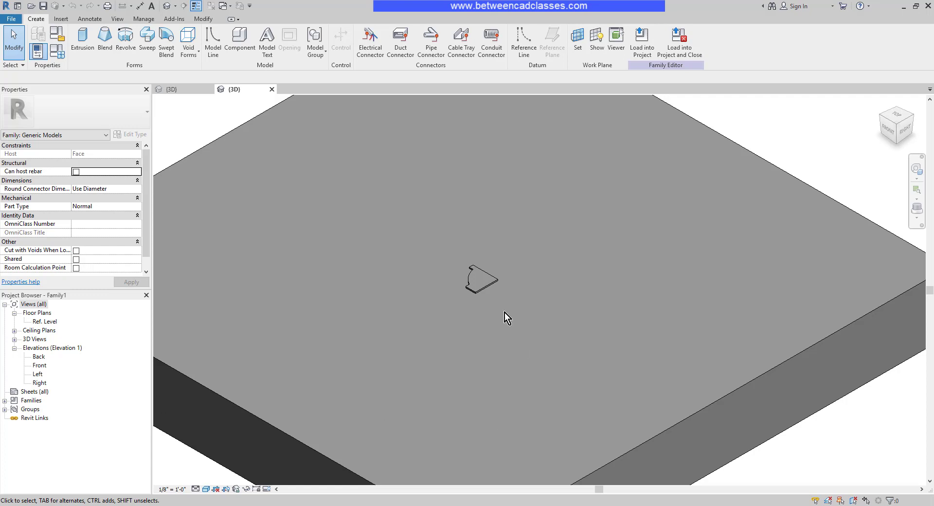
left_click(487, 284)
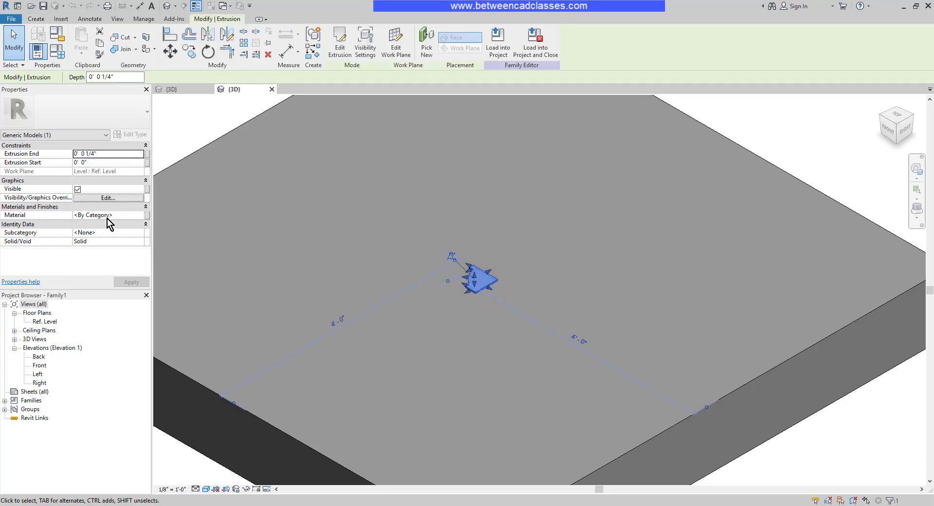
left_click(141, 216)
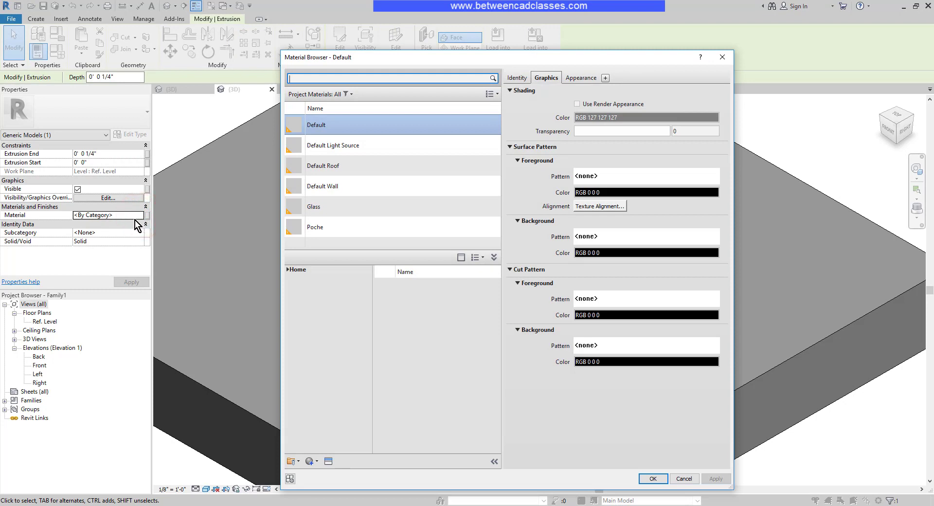
Step: Search materials for 'white' and assign Plastic, Opaque White to the extrusion
left_click(287, 270)
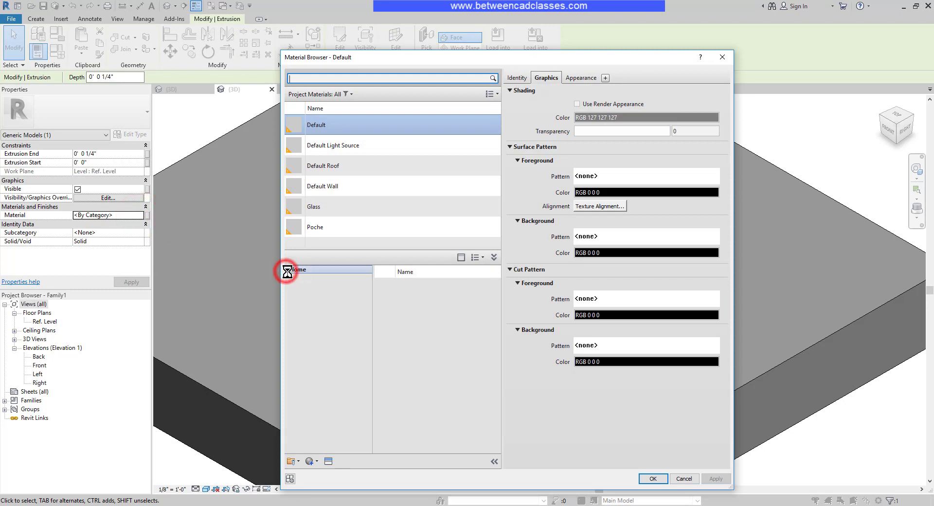
left_click(292, 286)
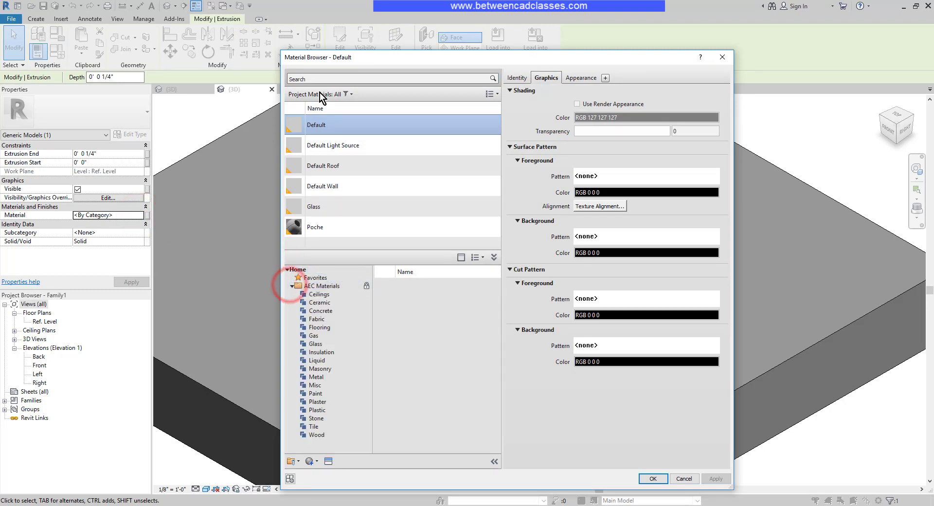
left_click(328, 79)
type("whit")
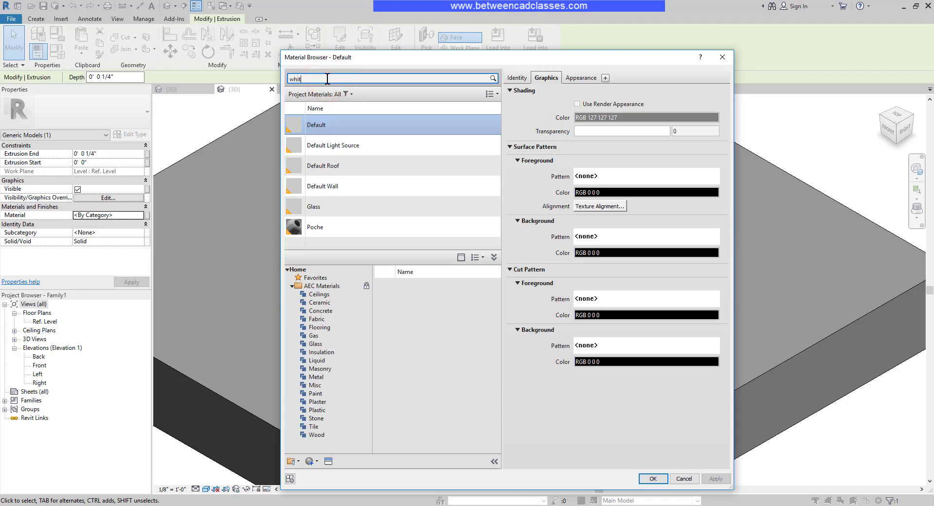
type("e")
key("Return")
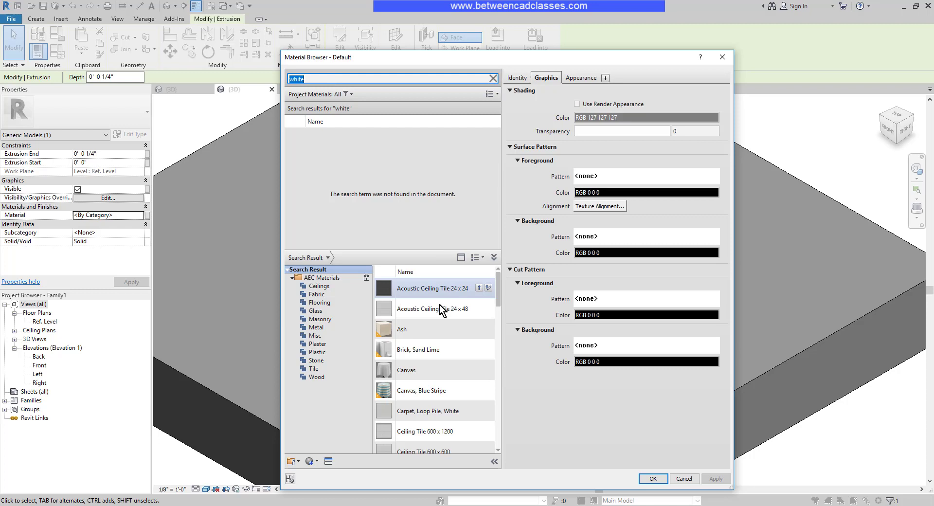
scroll(438, 374, "down", 5)
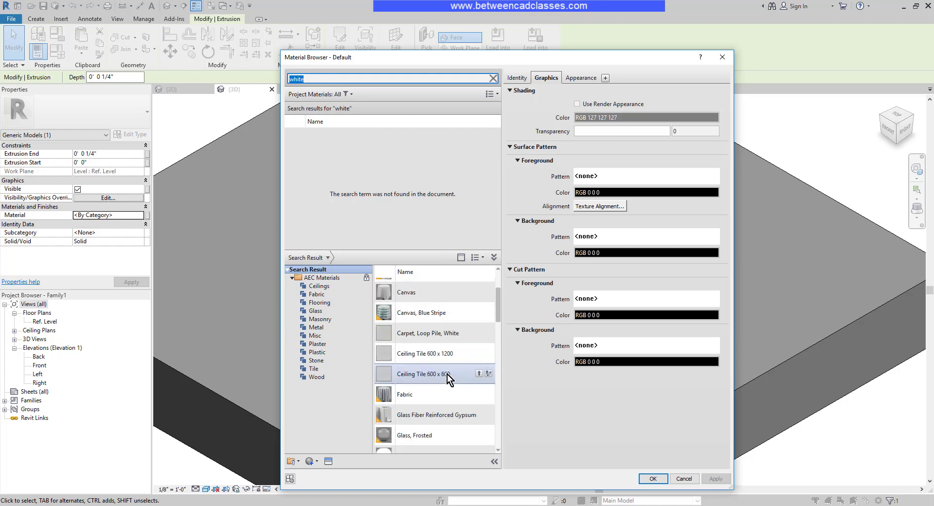
scroll(452, 367, "down", 3)
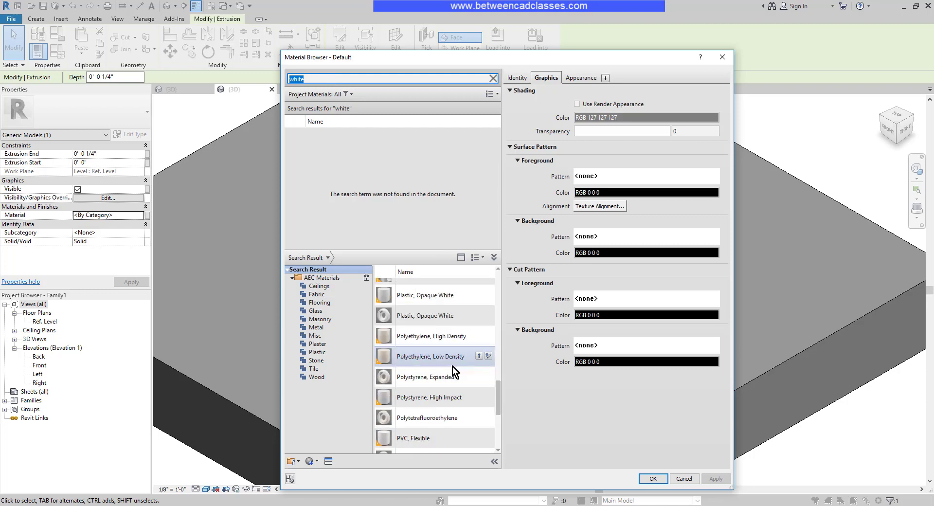
scroll(452, 360, "up", 2)
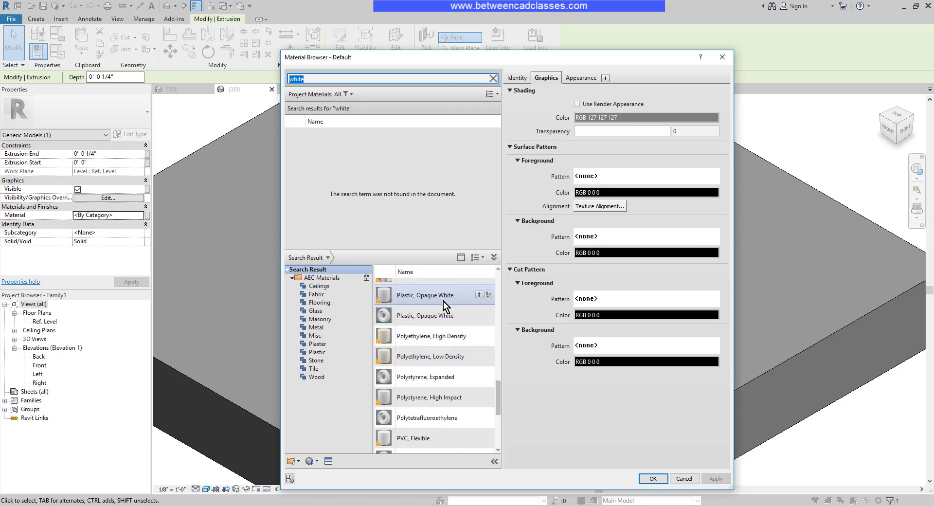
left_click(479, 295)
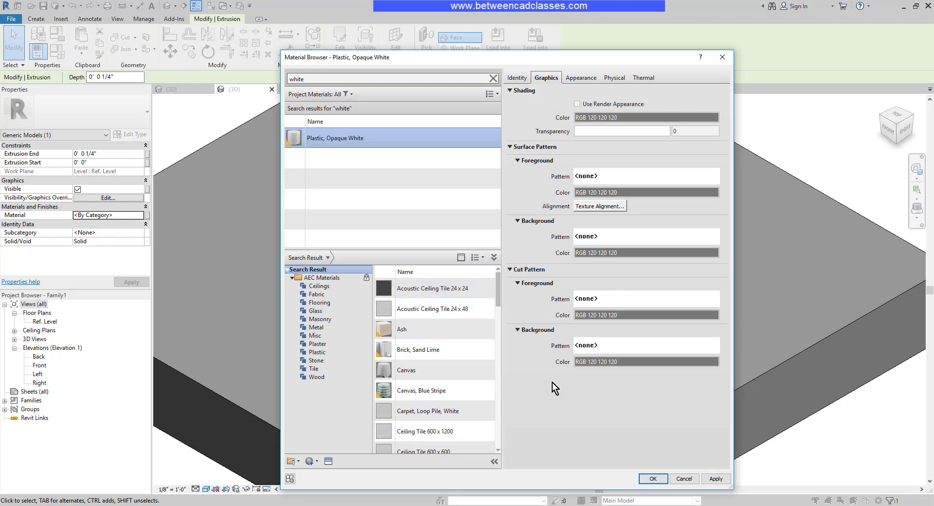
left_click(652, 478)
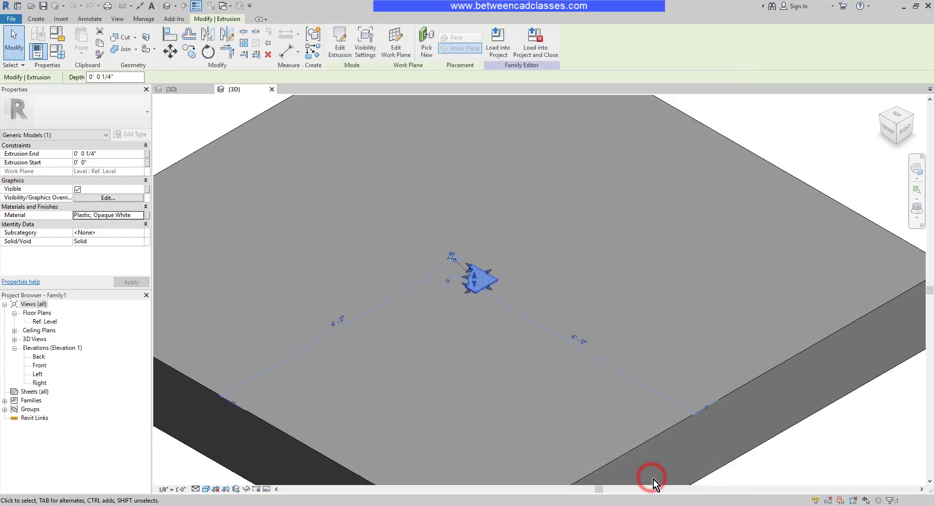
left_click(830, 455)
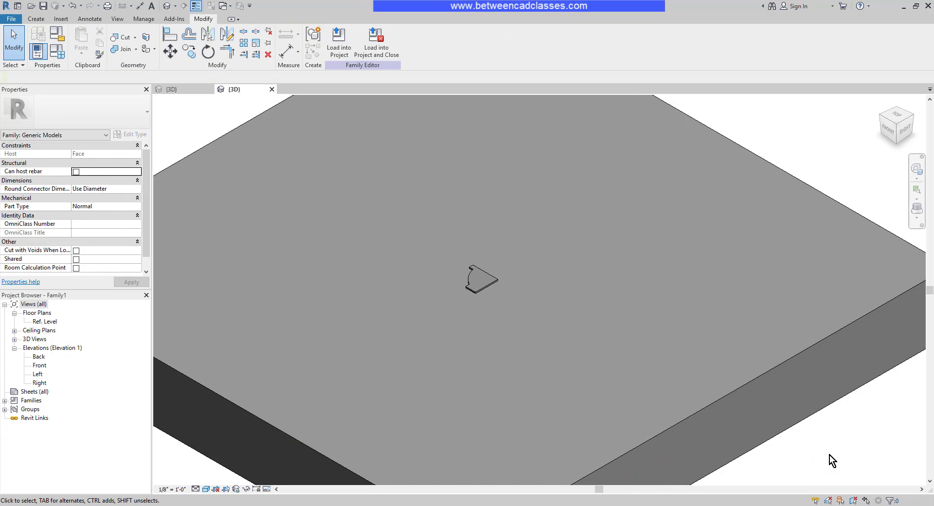
Step: Turn on Use Render Appearance for the Plastic, Opaque White material
left_click(488, 287)
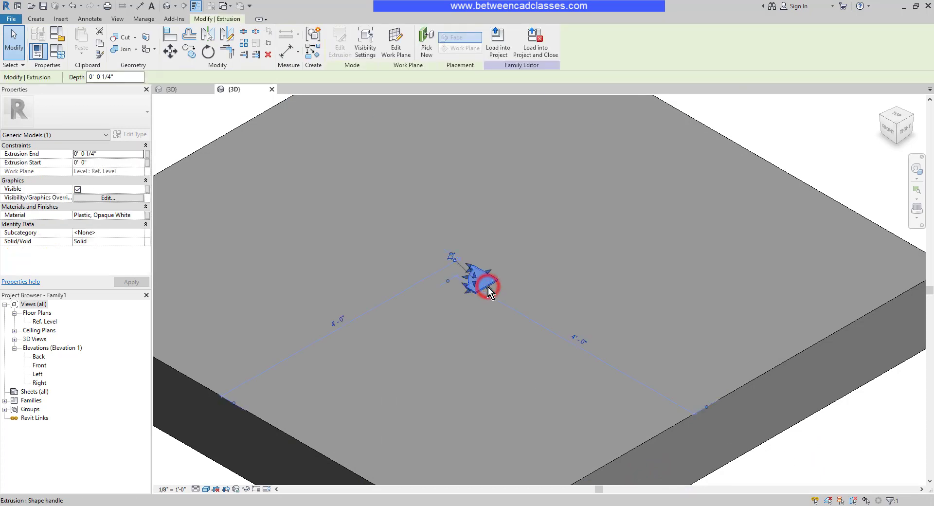
left_click(137, 215)
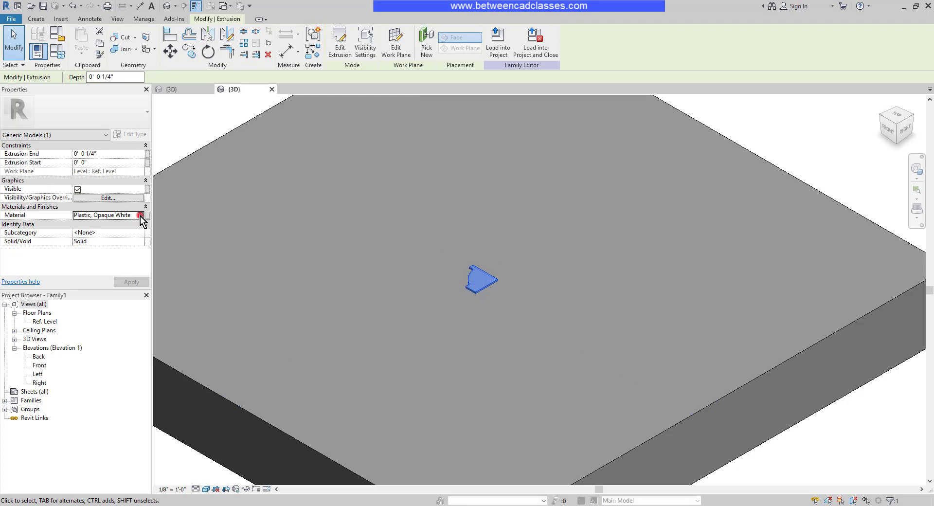
left_click(142, 215)
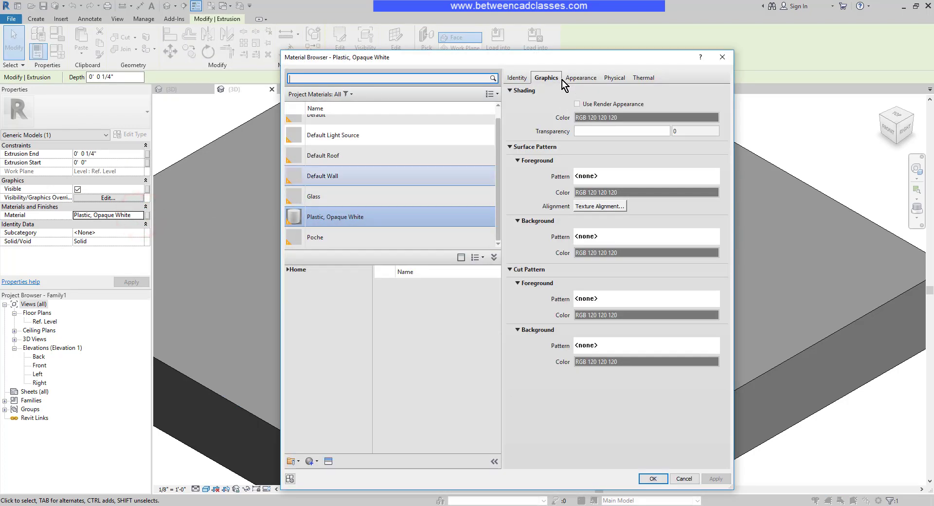
left_click(578, 105)
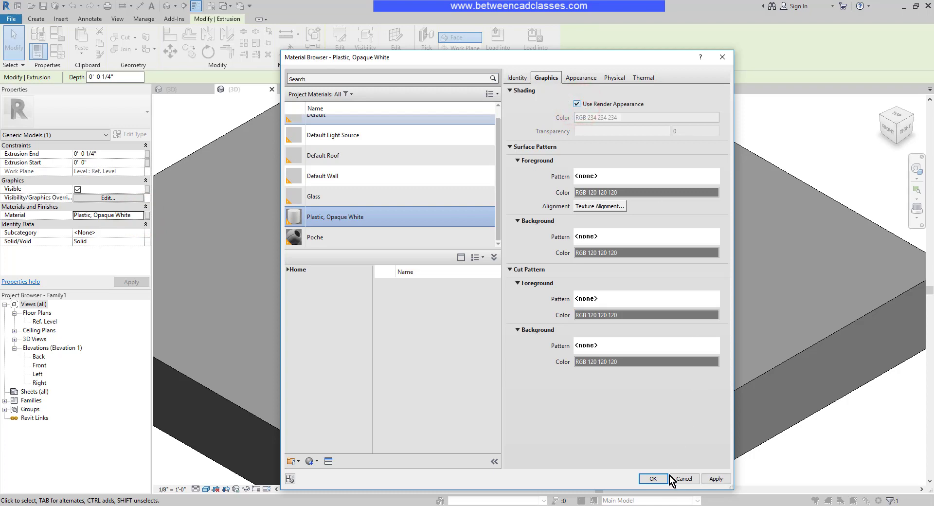
left_click(653, 478)
left_click(842, 460)
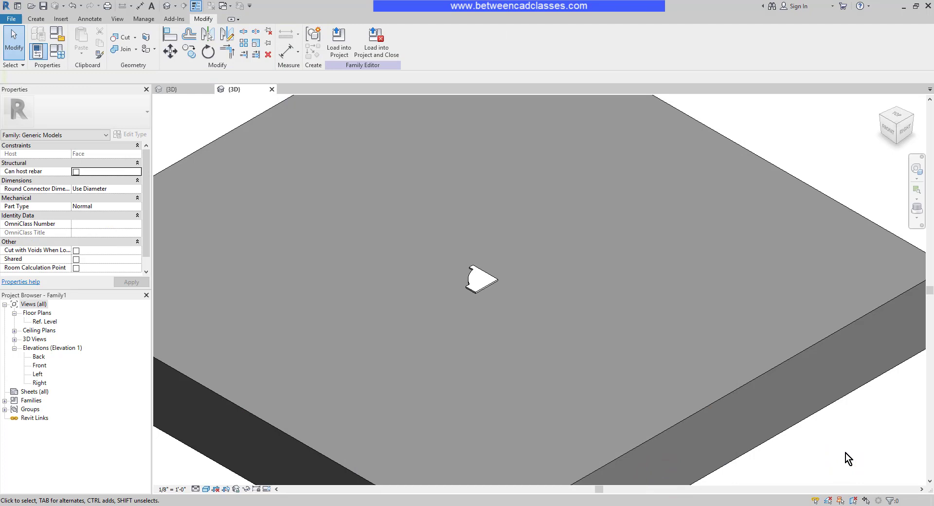
Step: Switch to the House with Gutters {3D} view and zoom to the gutter end at the roof corner
double_click(44, 321)
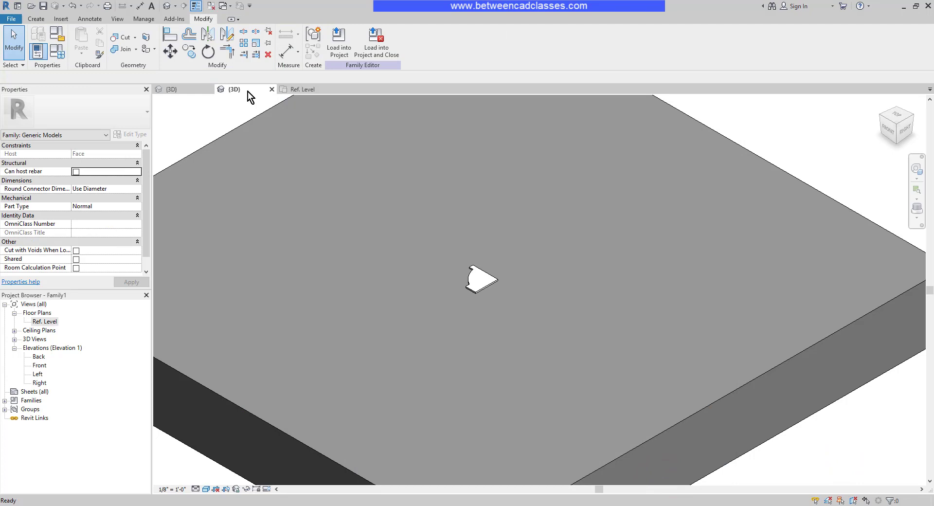
left_click(179, 91)
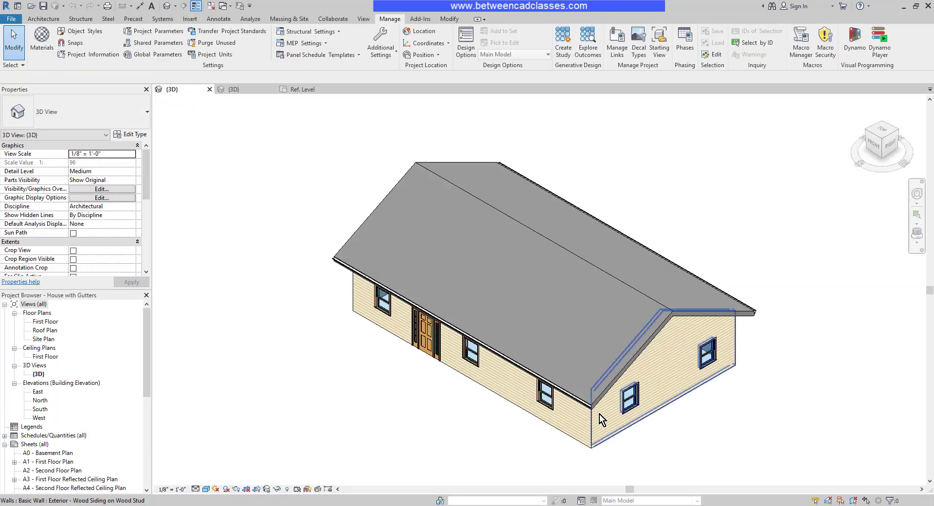
scroll(586, 408, "up", 8)
scroll(567, 379, "down", 6)
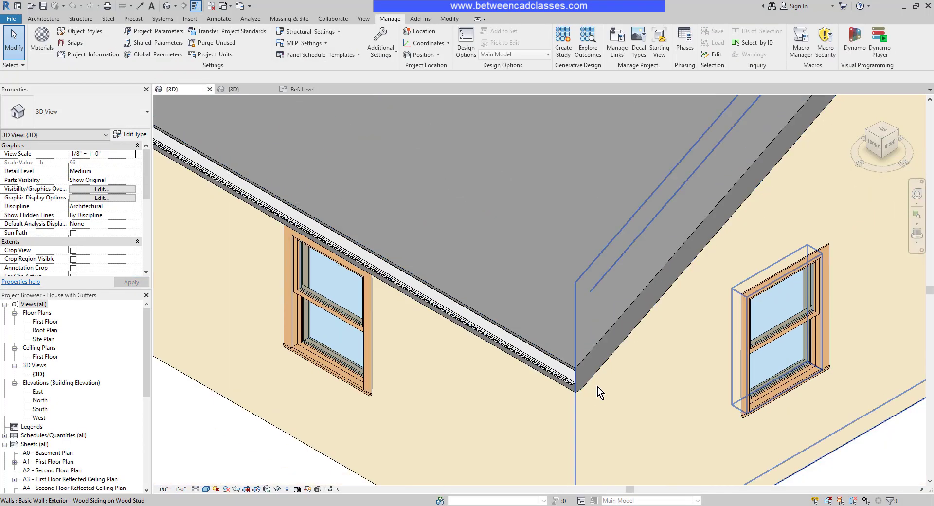
scroll(631, 143, "up", 2)
scroll(632, 143, "up", 2)
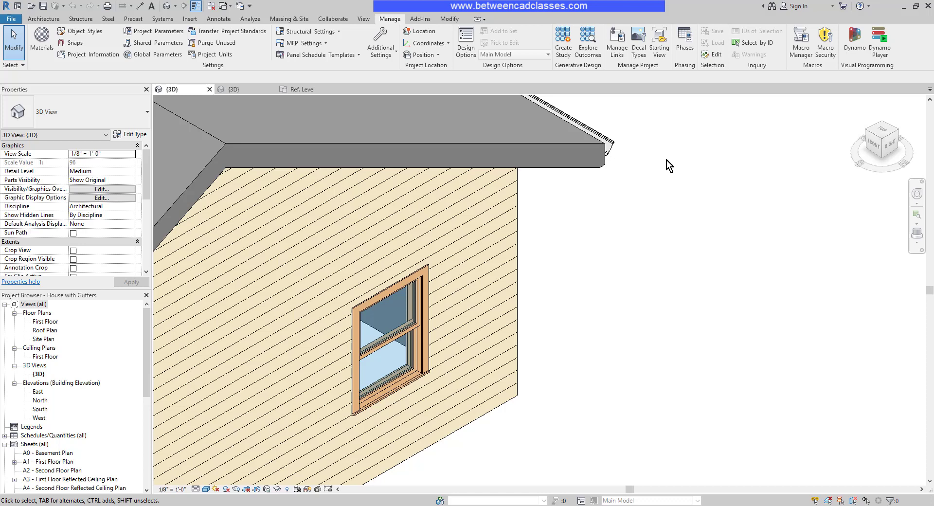
Step: On the Ref. Level plan, place a Double Horizontal flip control inside the end cap profile
left_click(304, 87)
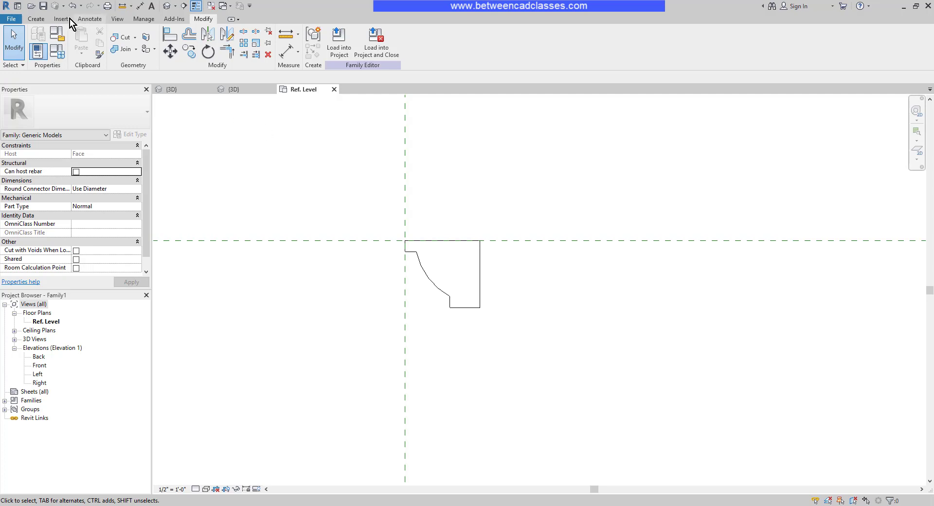
left_click(36, 19)
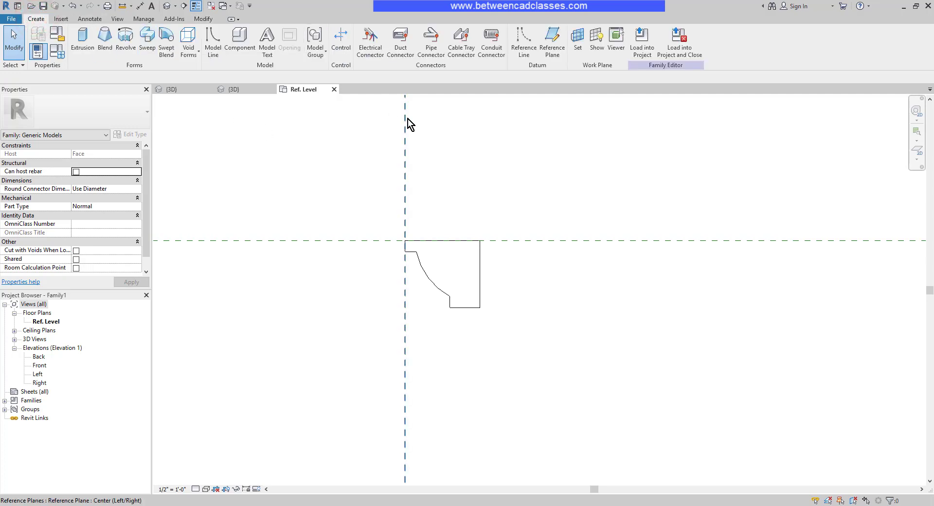
left_click(343, 51)
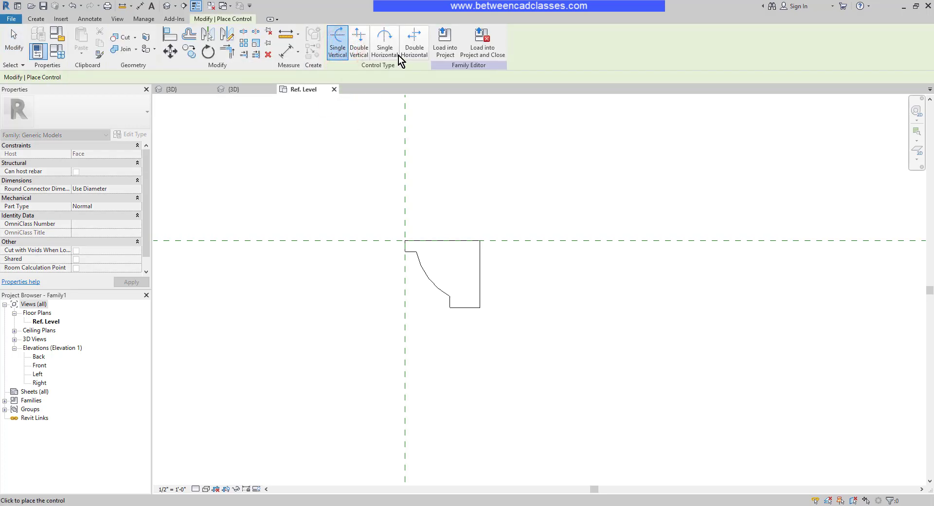
left_click(410, 44)
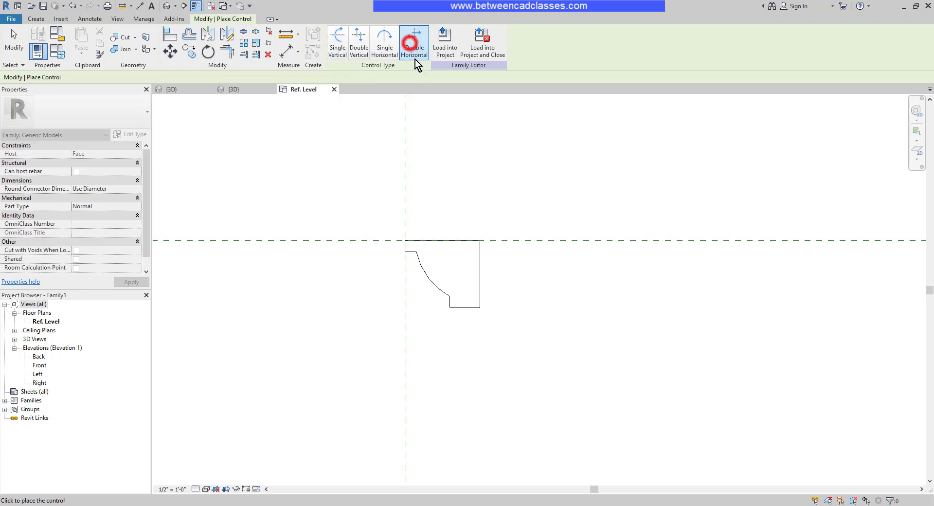
left_click(450, 268)
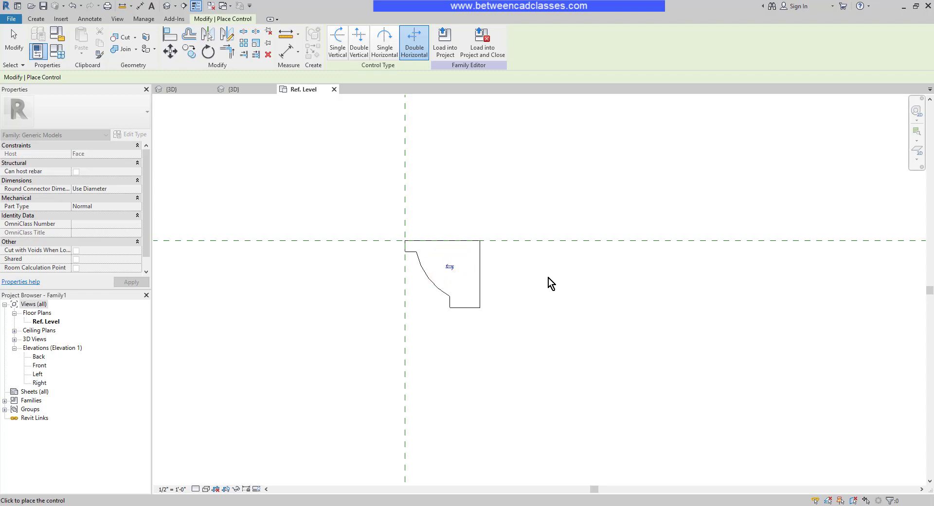
key("Escape")
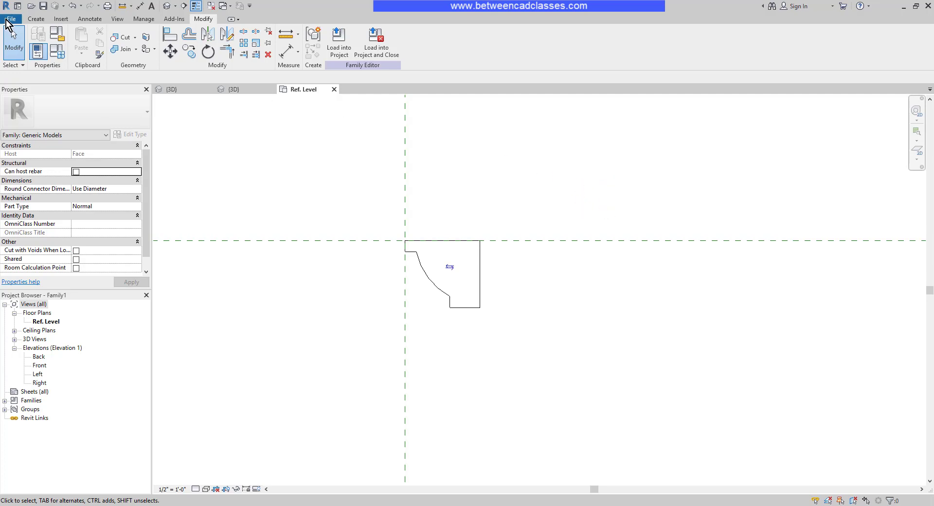
Step: Save the family as 'Gutter Cap' in Documents
left_click(7, 20)
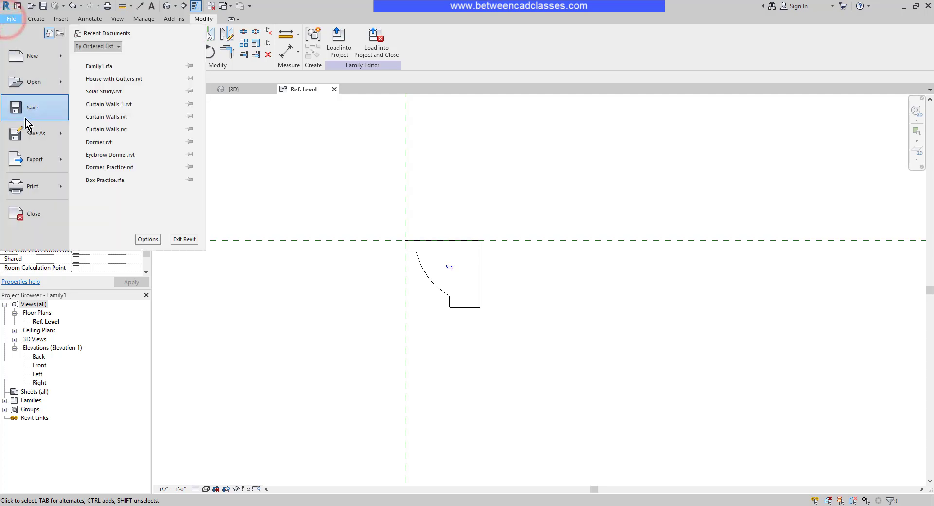
left_click(30, 137)
left_click(85, 128)
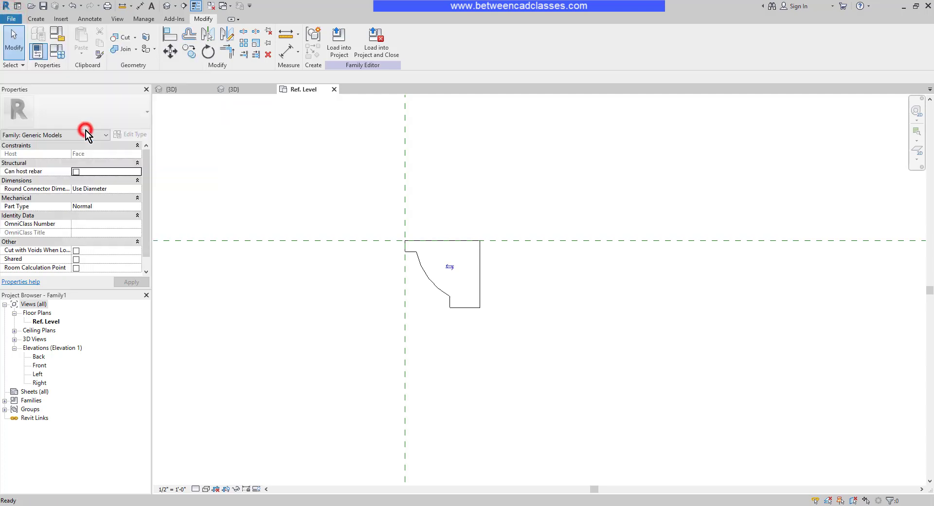
double_click(456, 349)
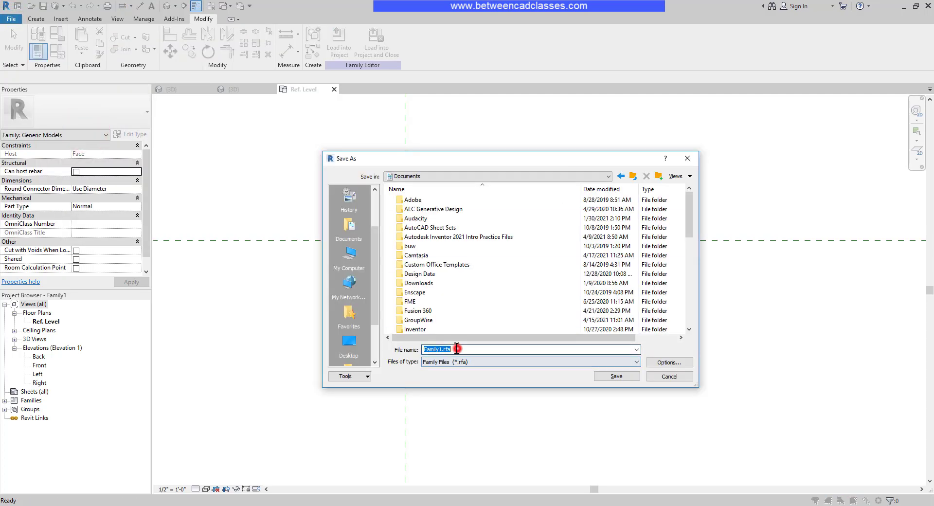
type("Gutt")
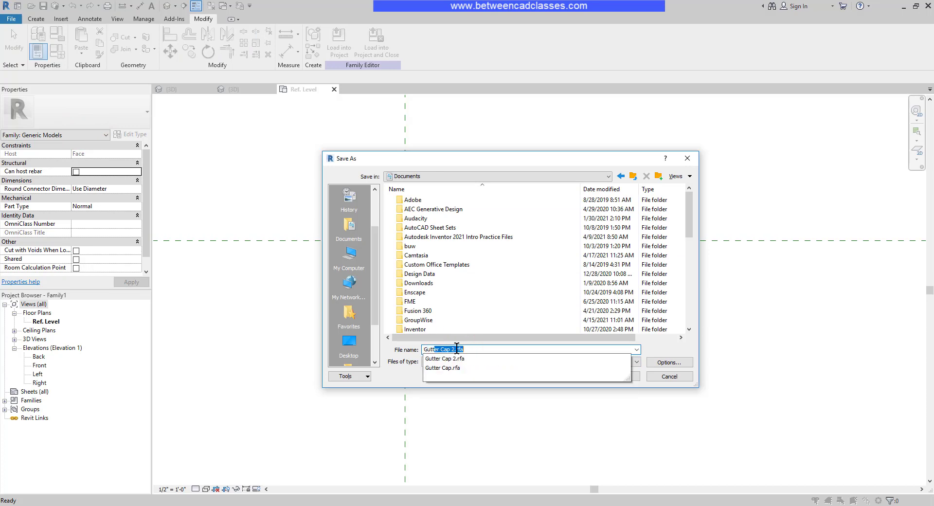
type("er Cap")
key("Delete")
key("Return")
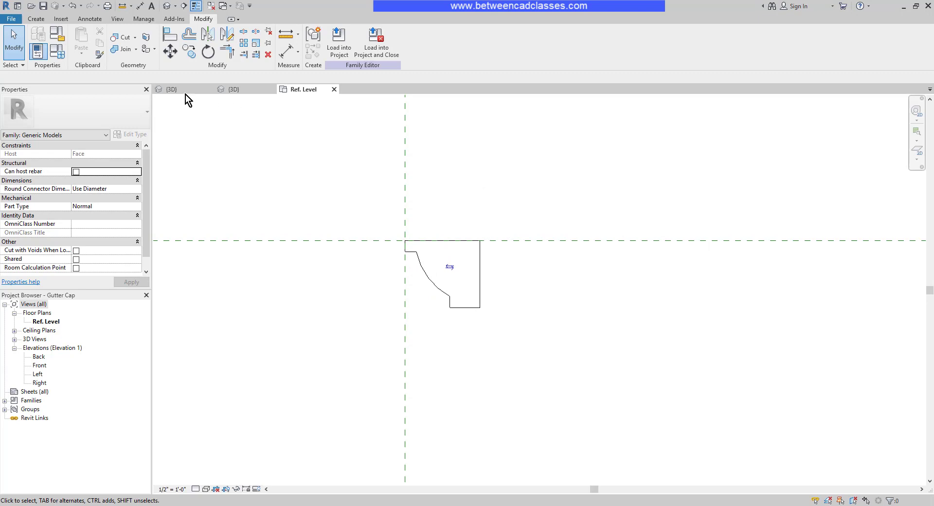
Step: In the house's 3D view, load the Gutter Cap family through Component > Load Family
left_click(180, 89)
middle_click_drag(553, 340, 669, 271)
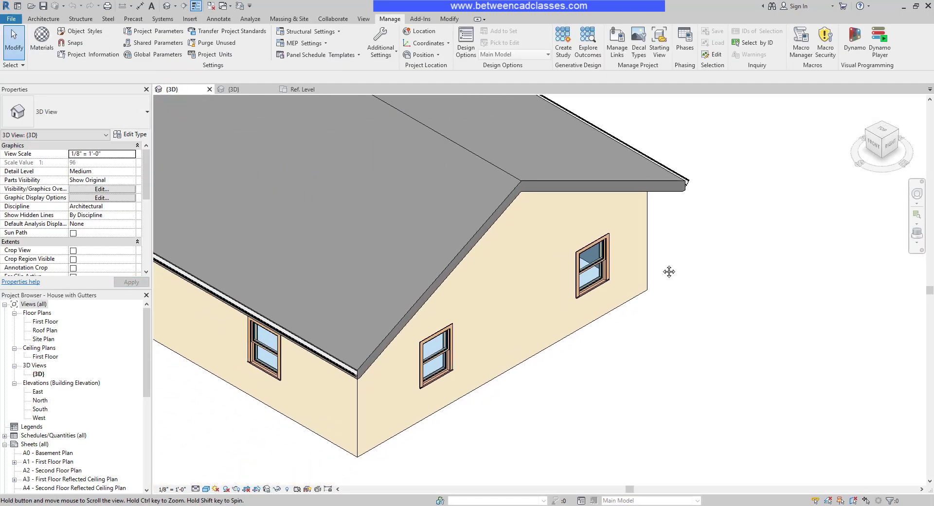
left_click(44, 19)
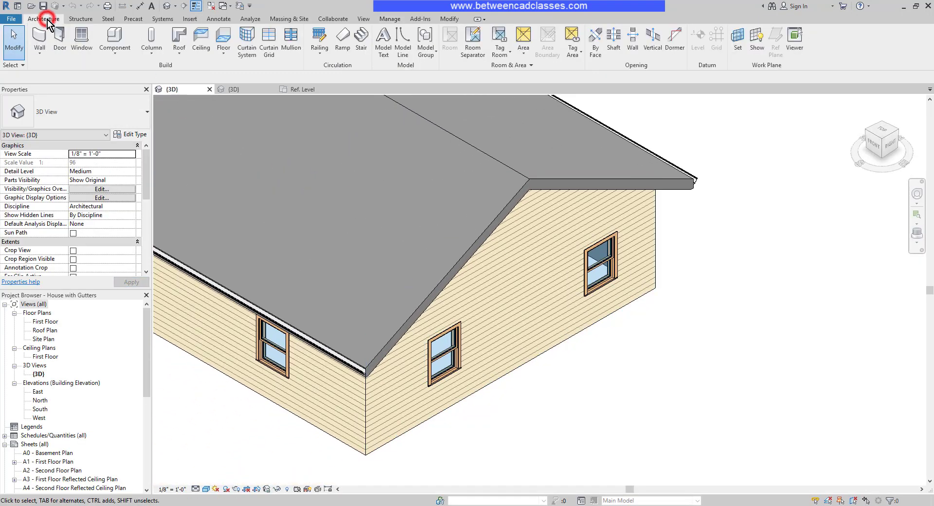
left_click(111, 35)
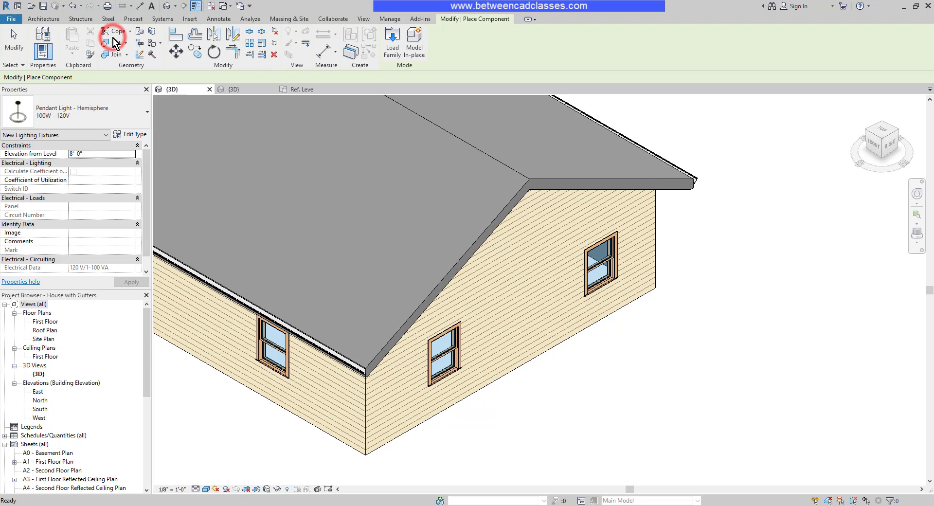
left_click(394, 48)
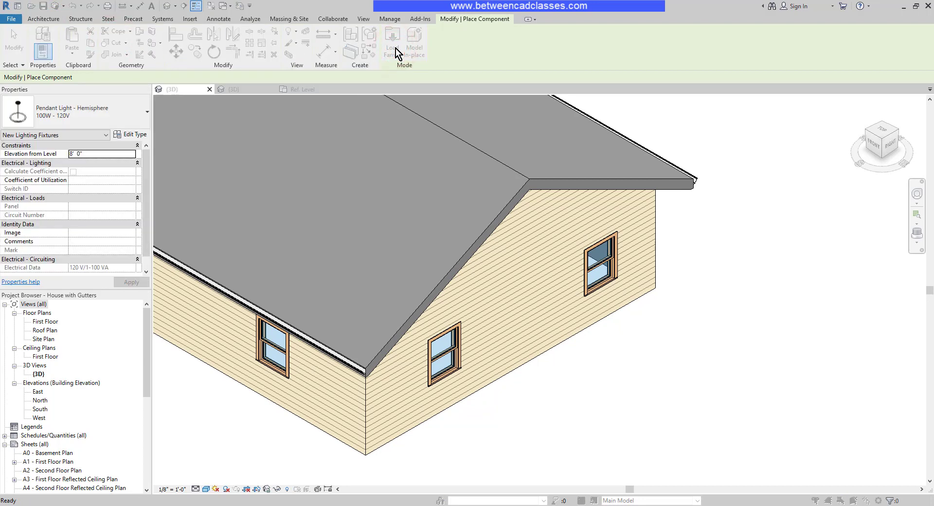
left_click_drag(527, 169, 525, 265)
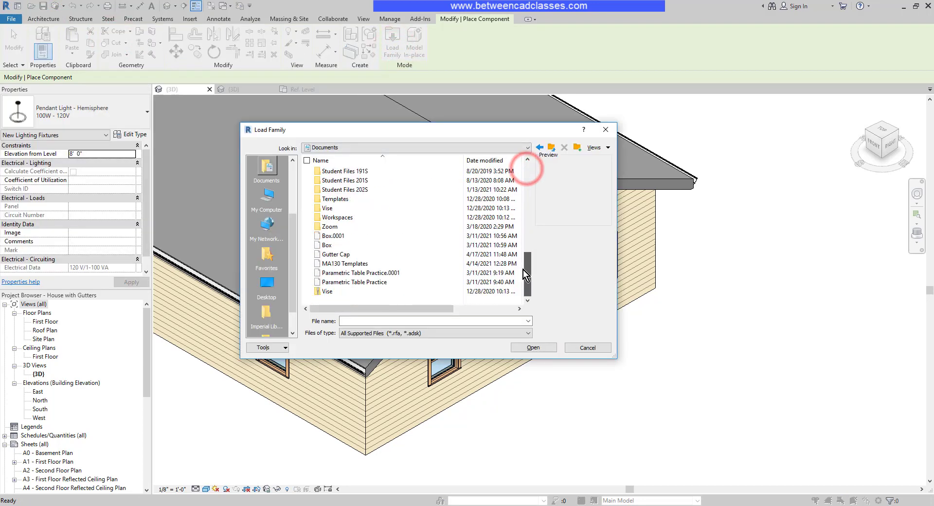
left_click(336, 254)
left_click(534, 348)
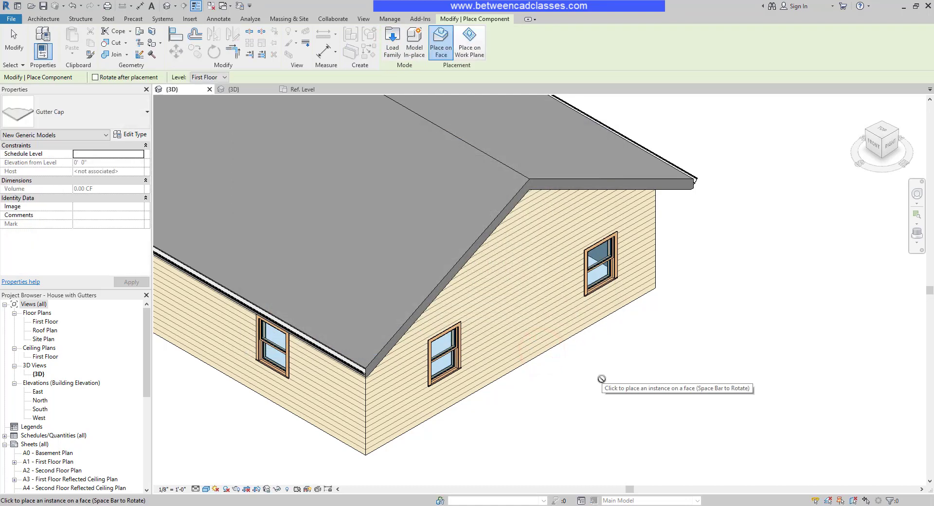
Step: Place a Gutter Cap on the gutter's end face at the eave corner
scroll(367, 379, "up", 6)
scroll(317, 379, "up", 5)
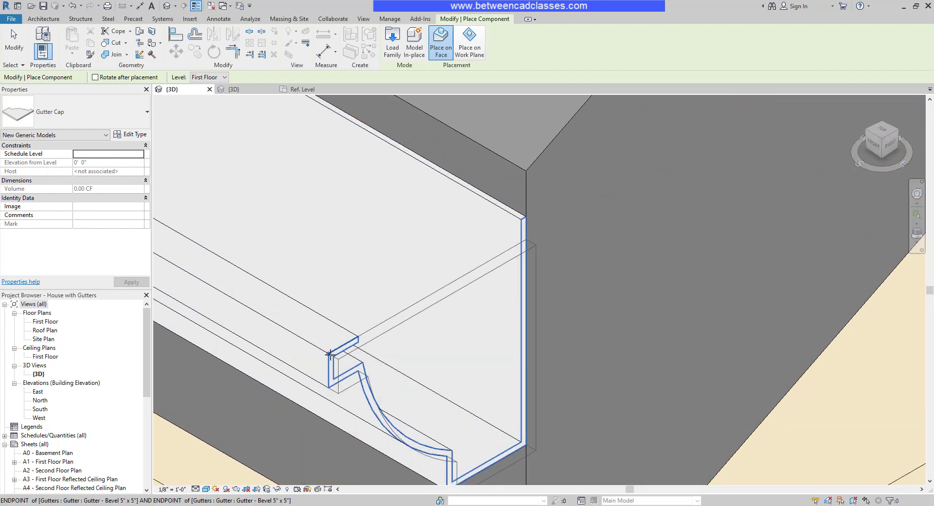
left_click(329, 353)
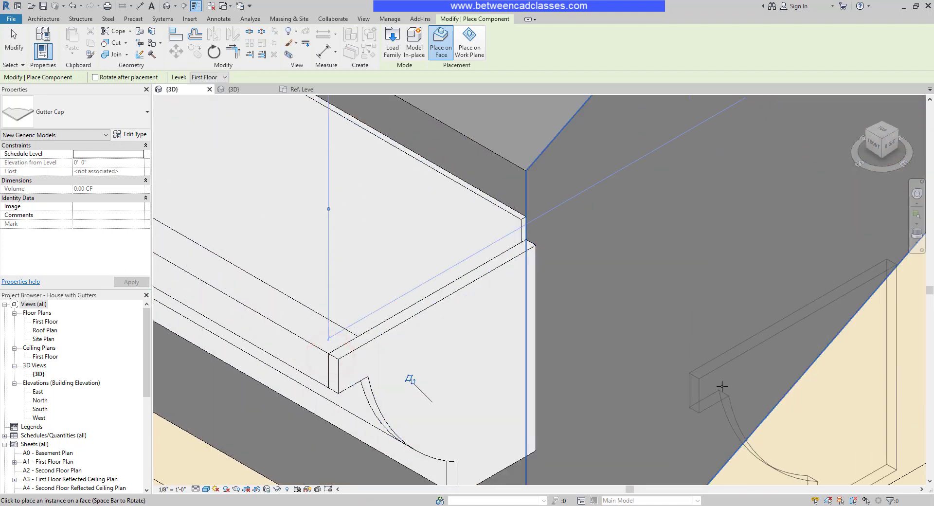
scroll(643, 381, "down", 5)
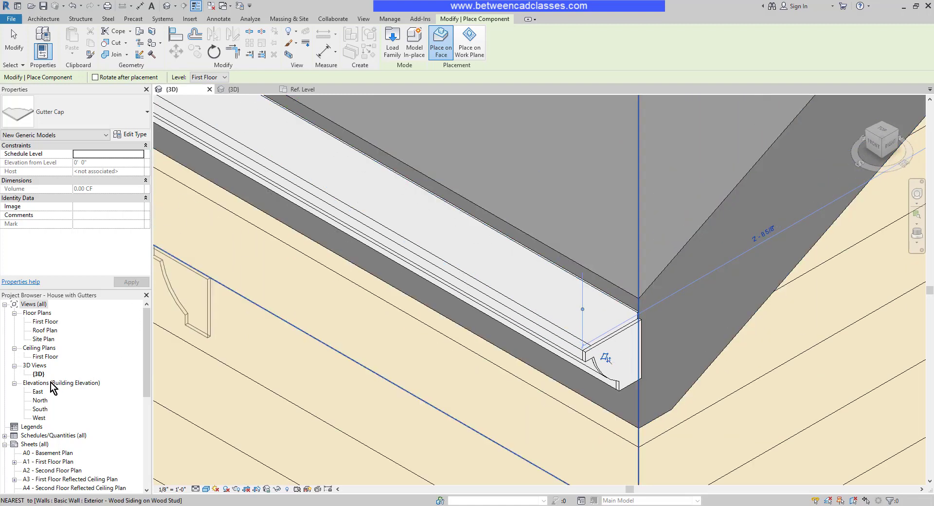
Step: Open the East elevation view and zoom to the eave gutter
left_click(39, 400)
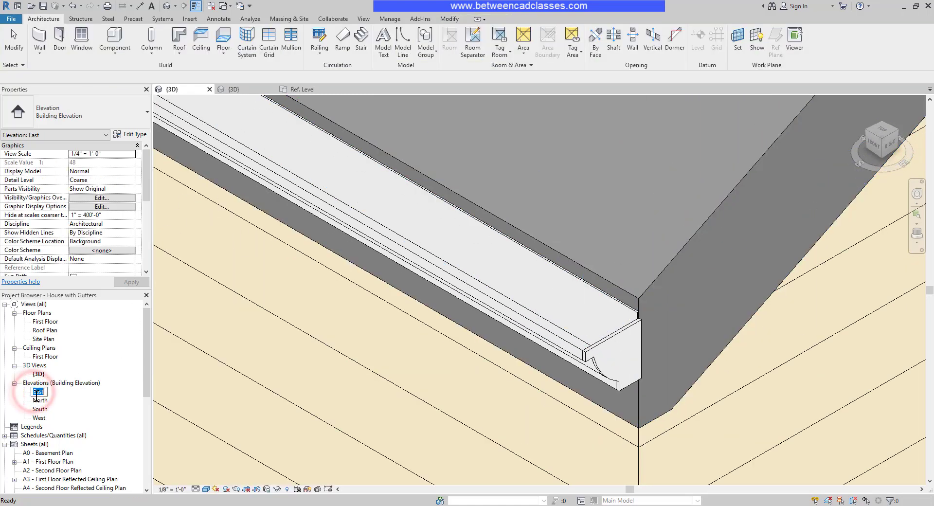
double_click(39, 391)
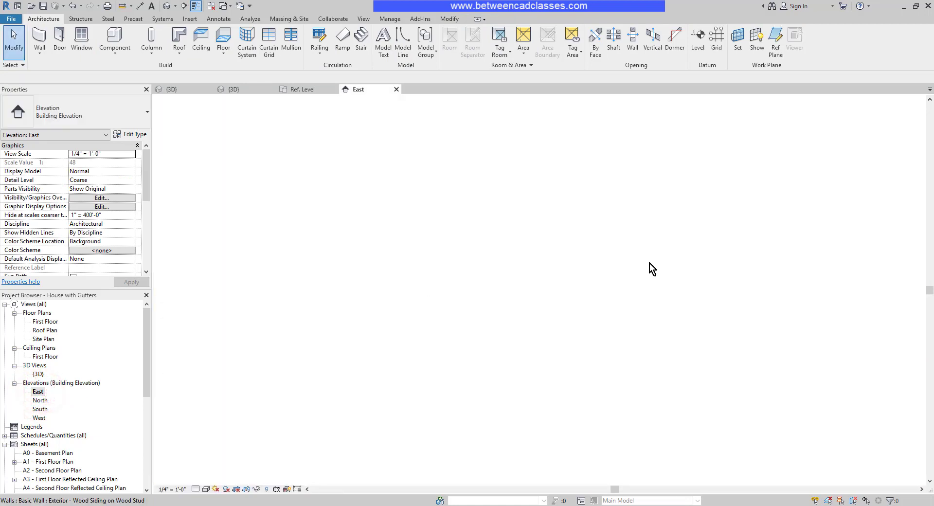
scroll(705, 273, "up", 5)
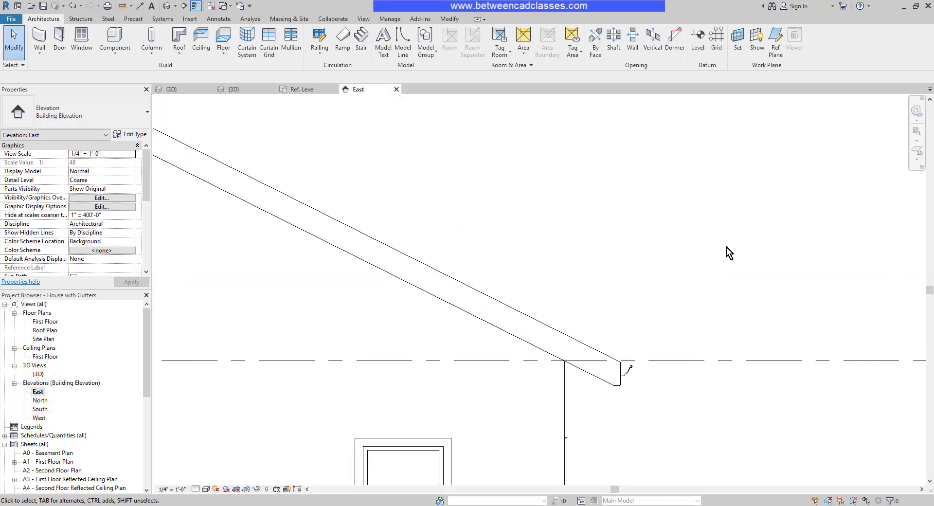
scroll(605, 286, "up", 4)
middle_click_drag(604, 285, 595, 197)
Step: Place a second Gutter Cap at the gutter's top end corner and flip it
left_click(109, 50)
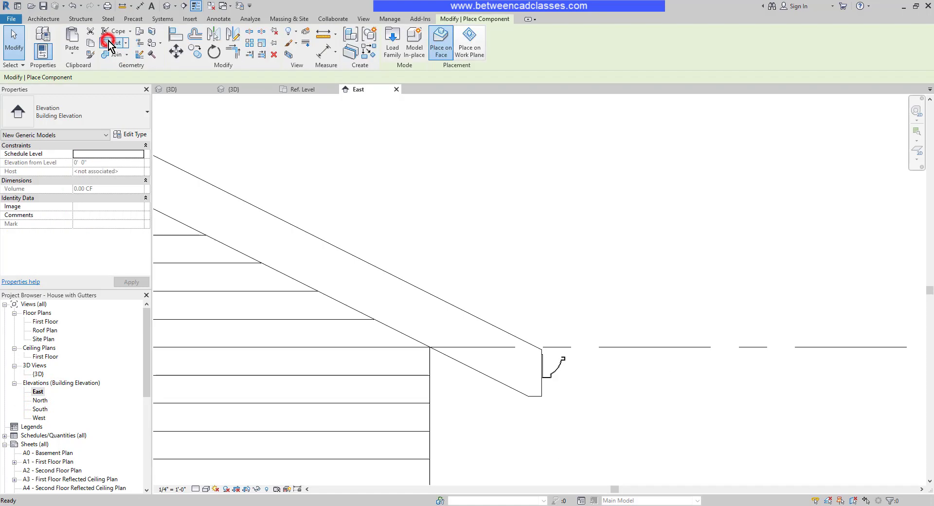
scroll(526, 294, "up", 3)
scroll(590, 390, "up", 5)
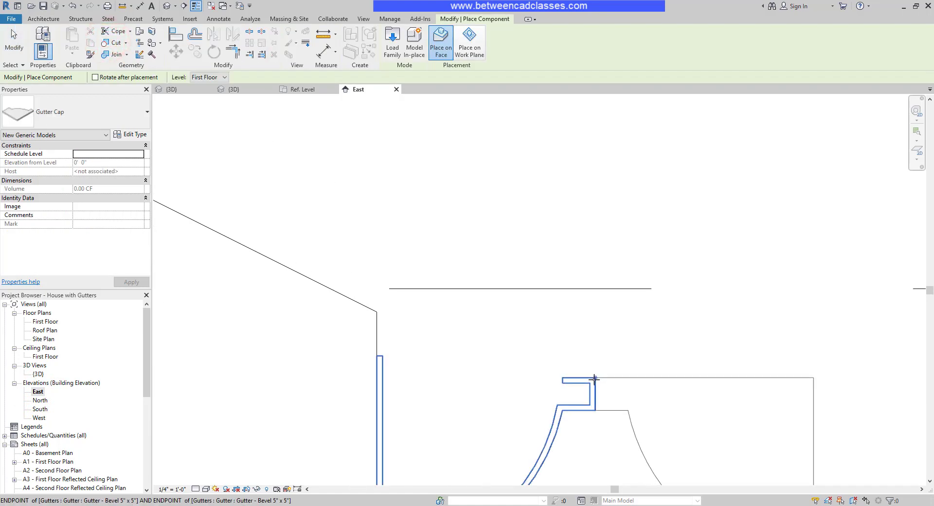
left_click(595, 379)
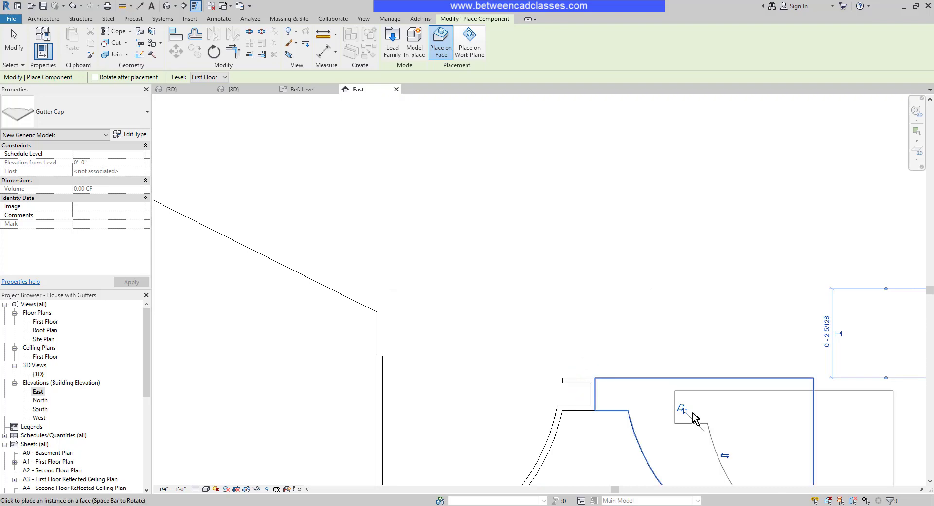
left_click(724, 456)
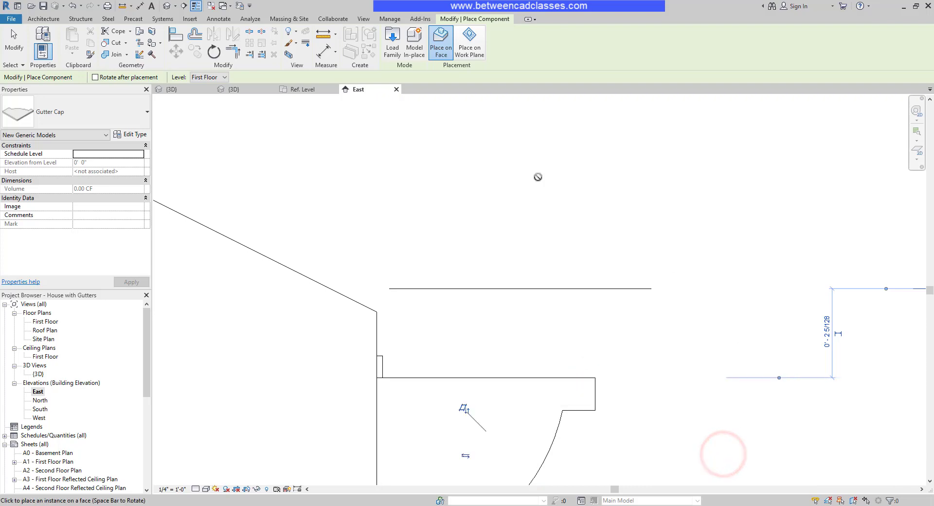
left_click(240, 92)
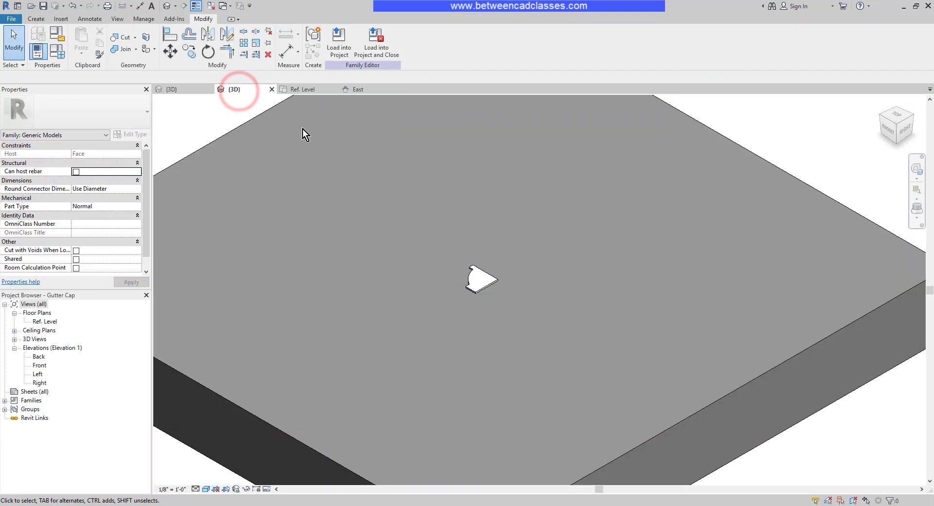
Step: Zoom and pan around the house's 3D view to inspect the white gutter end caps
left_click(180, 92)
scroll(769, 311, "down", 5)
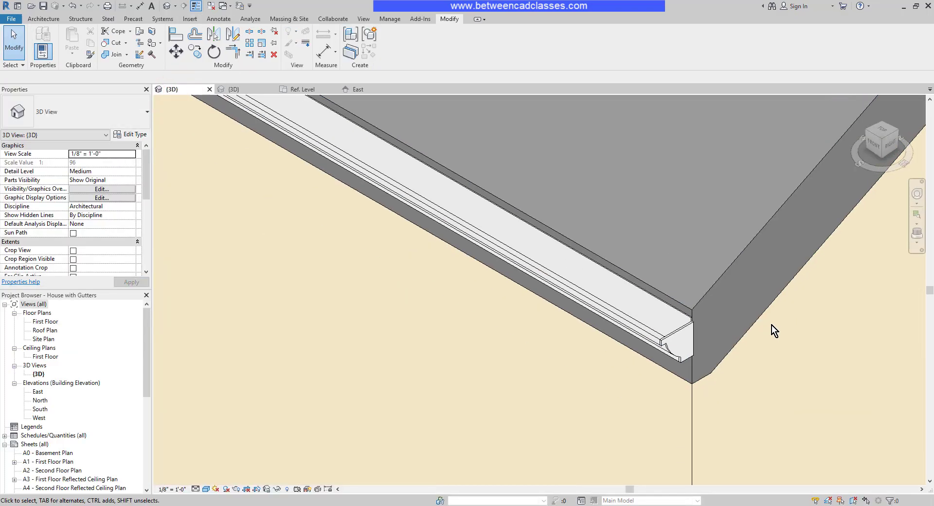
middle_click_drag(824, 308, 698, 270)
scroll(711, 105, "up", 3)
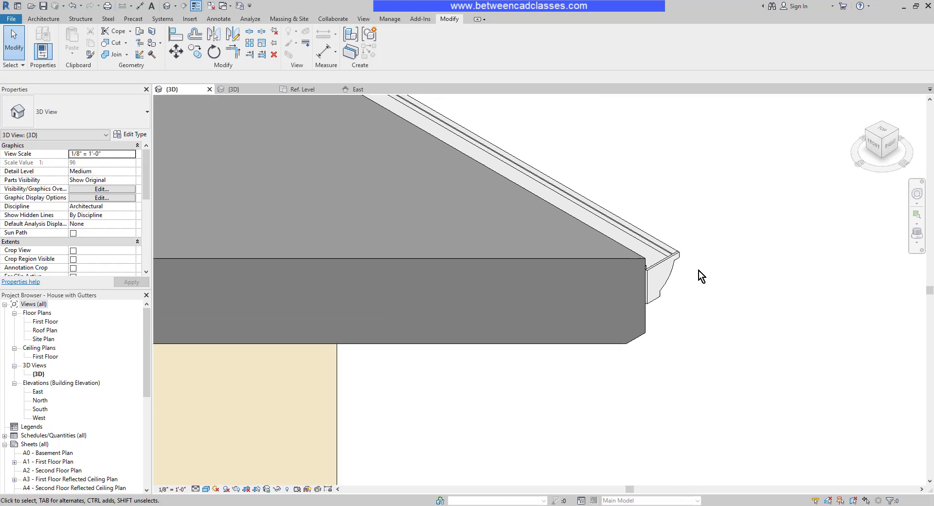
scroll(699, 271, "up", 2)
scroll(709, 265, "down", 4)
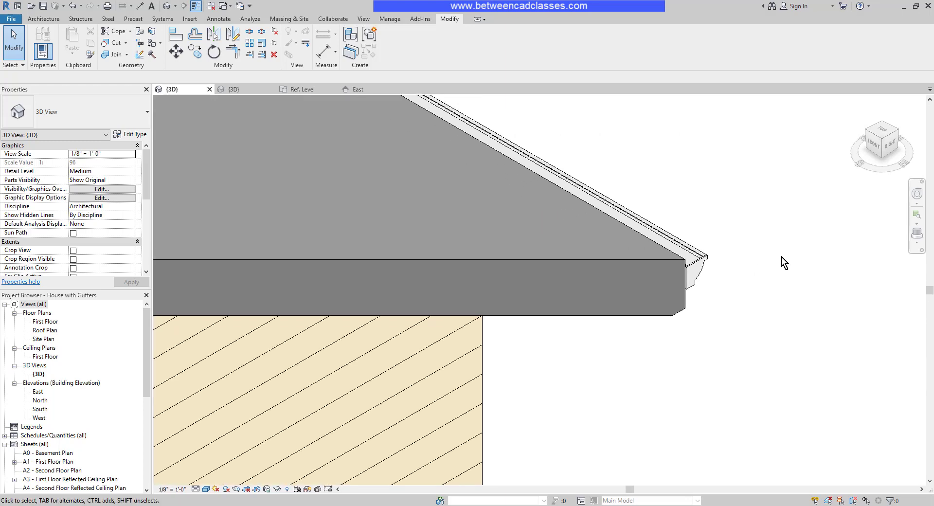
scroll(781, 257, "down", 5)
middle_click_drag(794, 347, 808, 270)
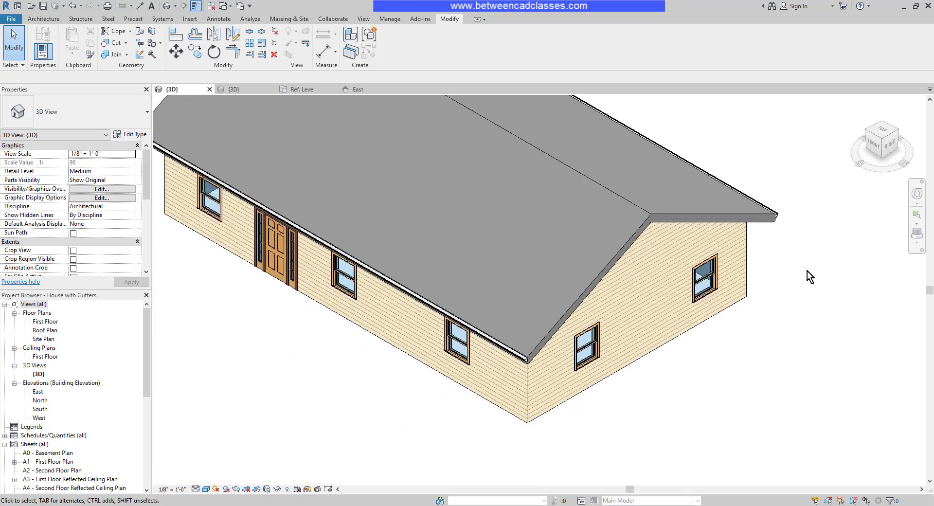